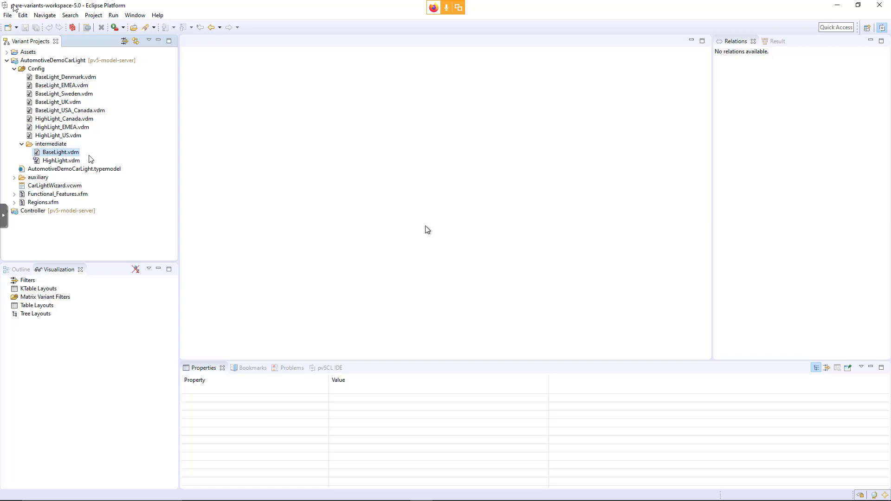
Open the intermediate BaseLight variant, dismiss the evaluation message, and exclude Dynamic High Beam Adjustments under High Beam
double_click(44, 153)
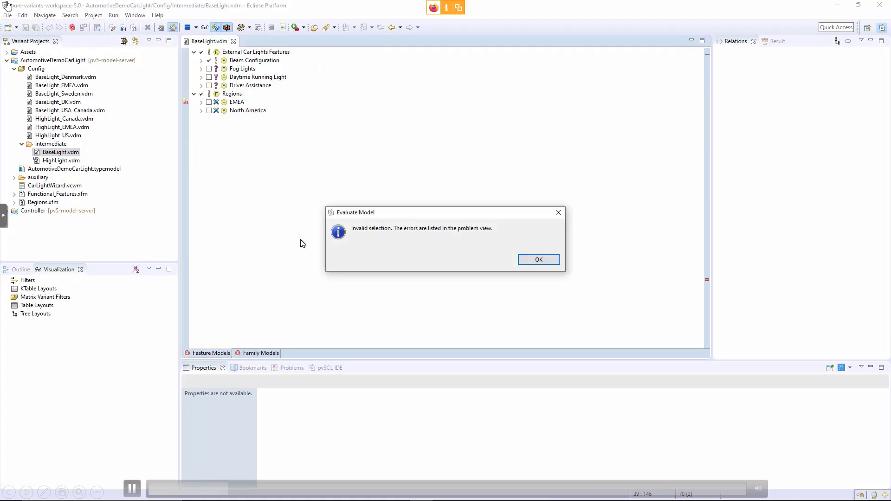
left_click(535, 259)
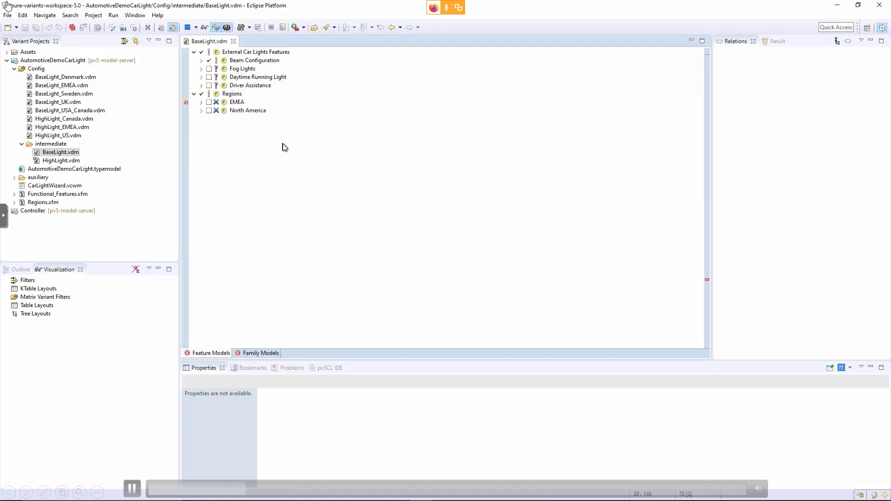
left_click(202, 61)
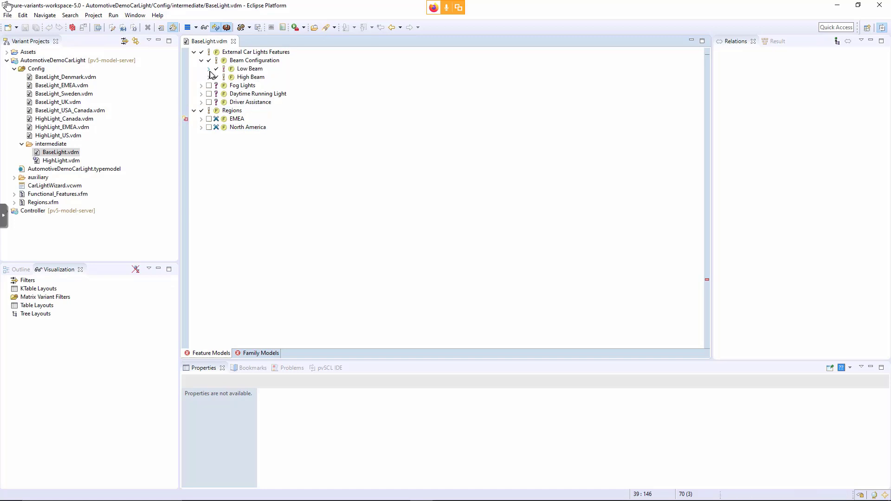
left_click(210, 69)
left_click(209, 95)
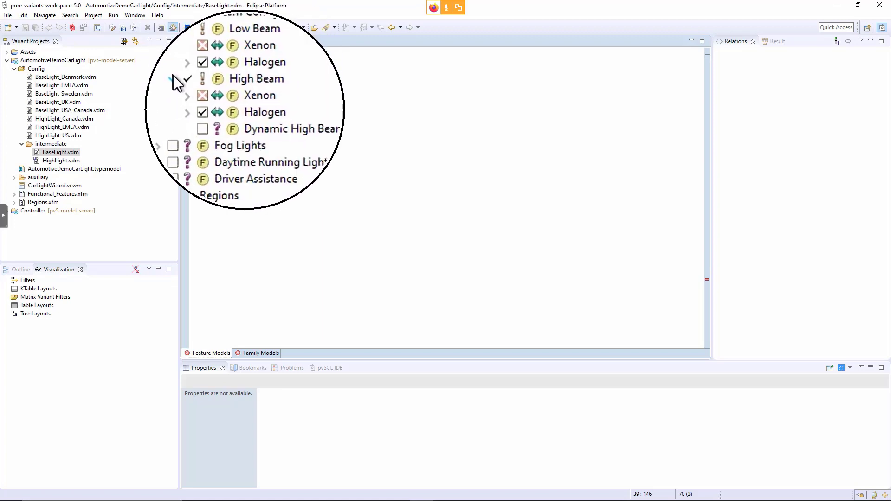
right_click(305, 121)
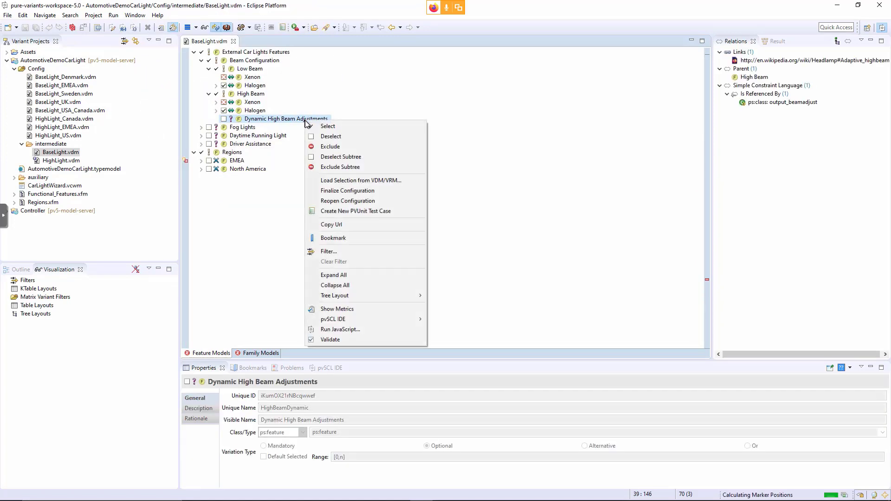
left_click(350, 147)
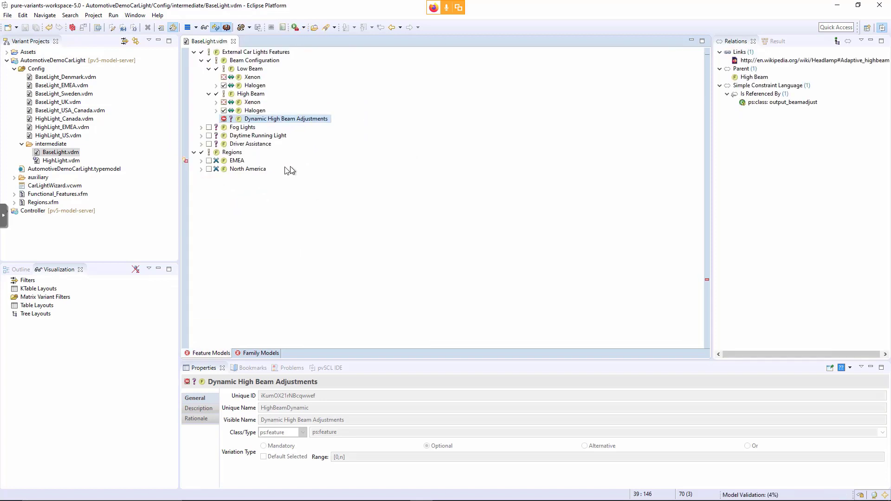
Exclude Separate DRL Lights under Daytime Running Light and expand its child features
left_click(202, 136)
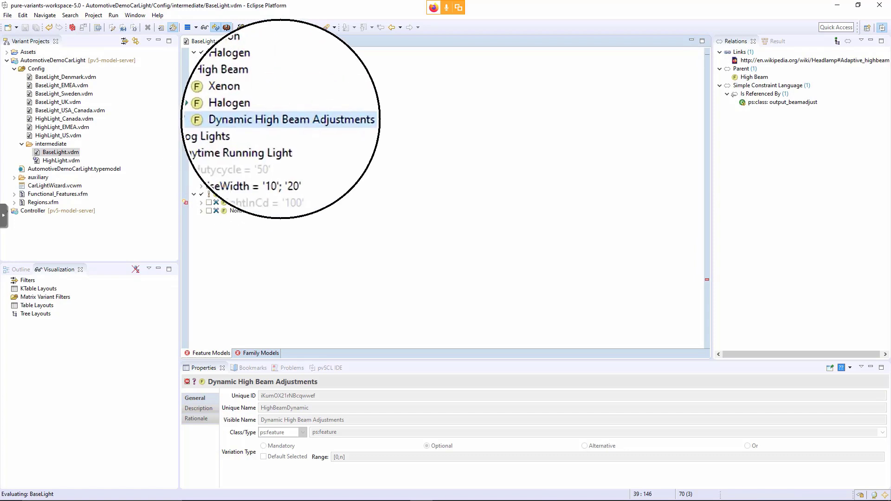
right_click(305, 206)
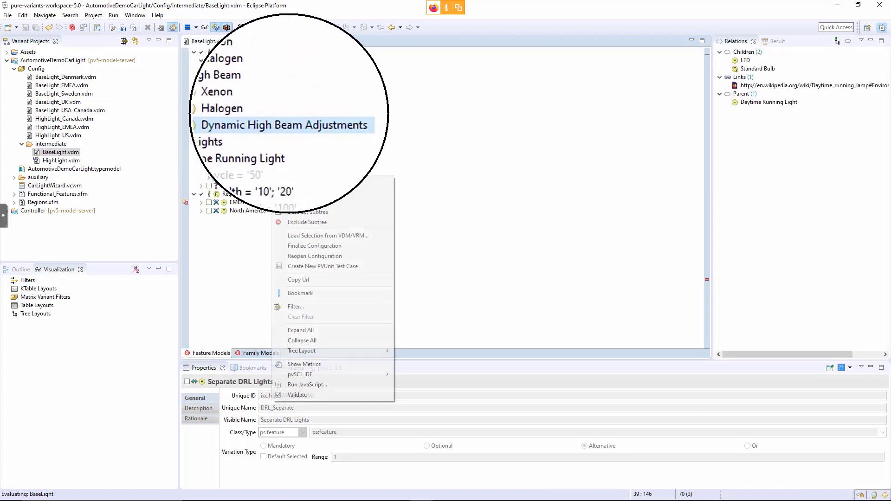
left_click(303, 203)
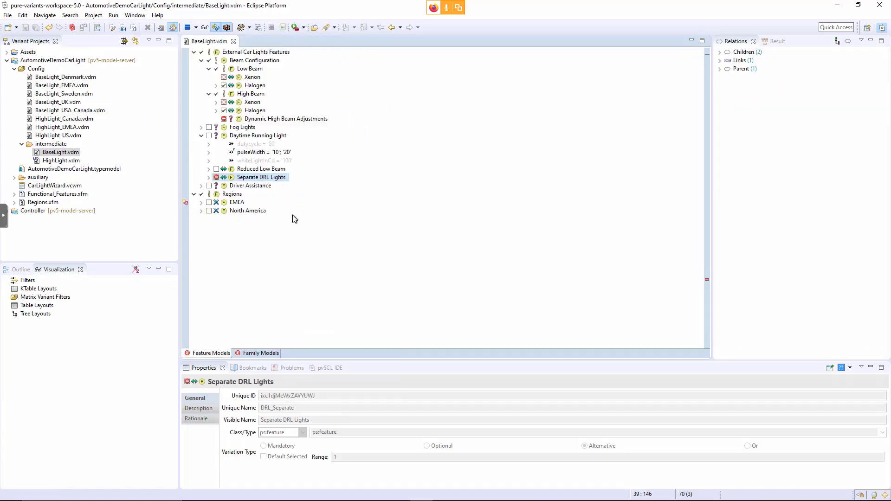
left_click(209, 179)
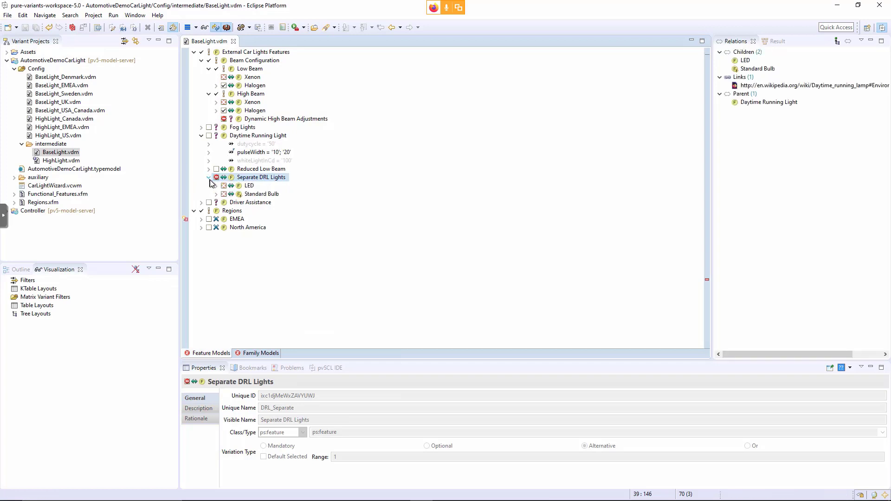
Exclude Automatic Light and Automatic High/Low Beam under Driver Assistance
left_click(202, 202)
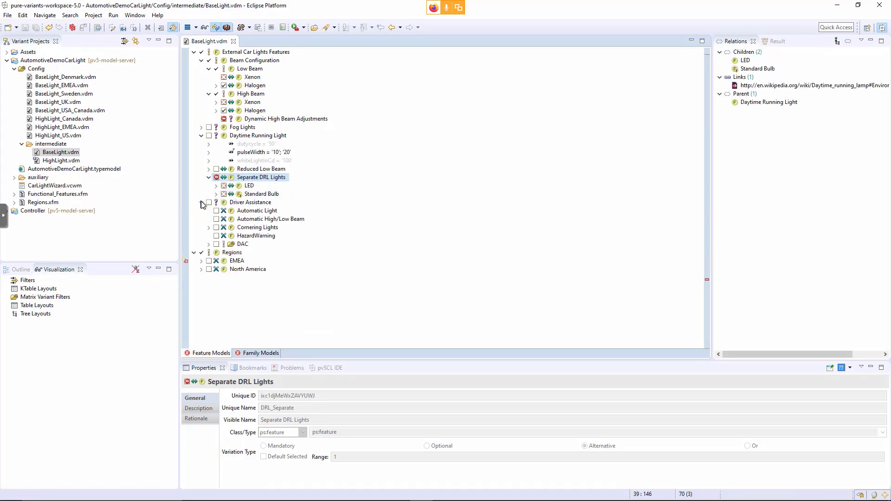
right_click(251, 212)
left_click(290, 238)
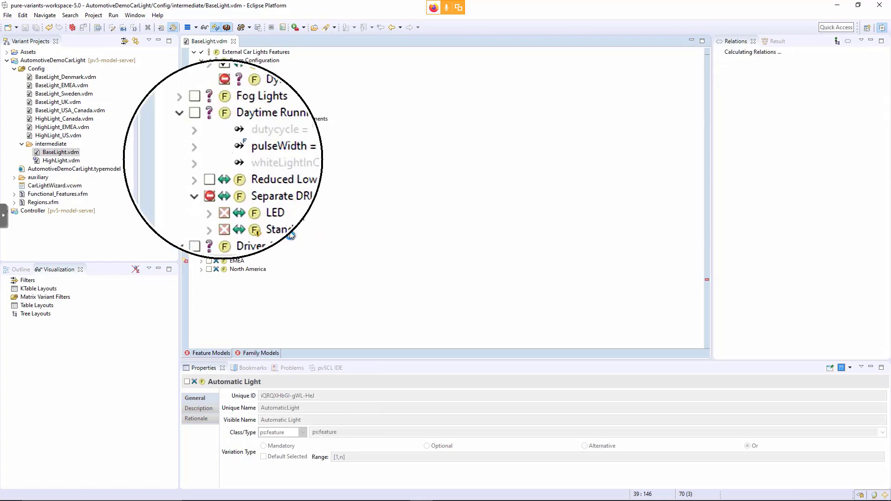
right_click(292, 225)
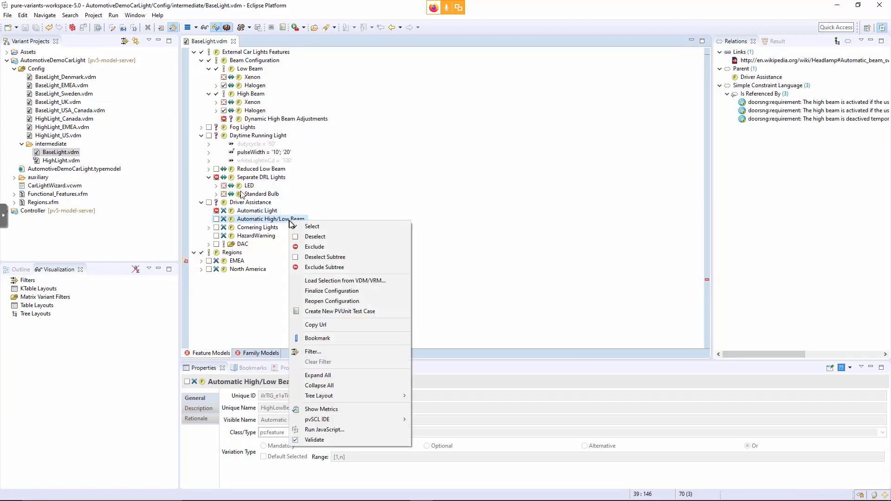
left_click(314, 245)
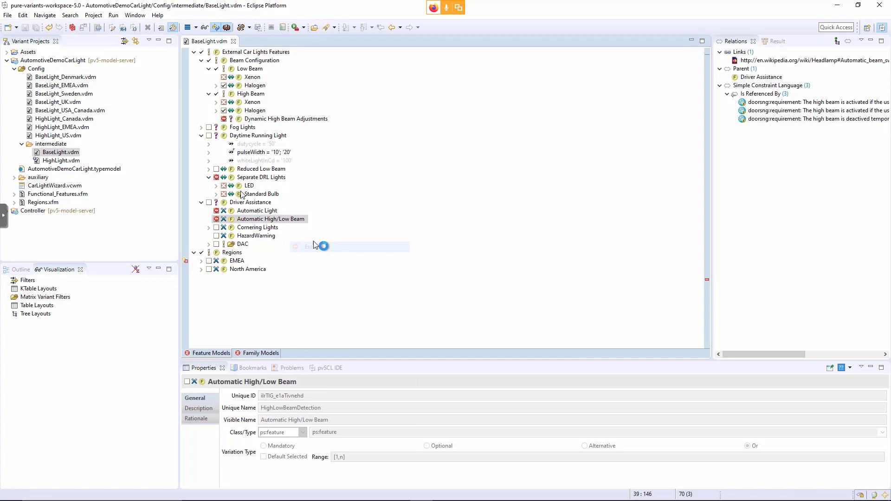
Exclude Adaptive Forward Lighting under Cornering Lights
left_click(208, 227)
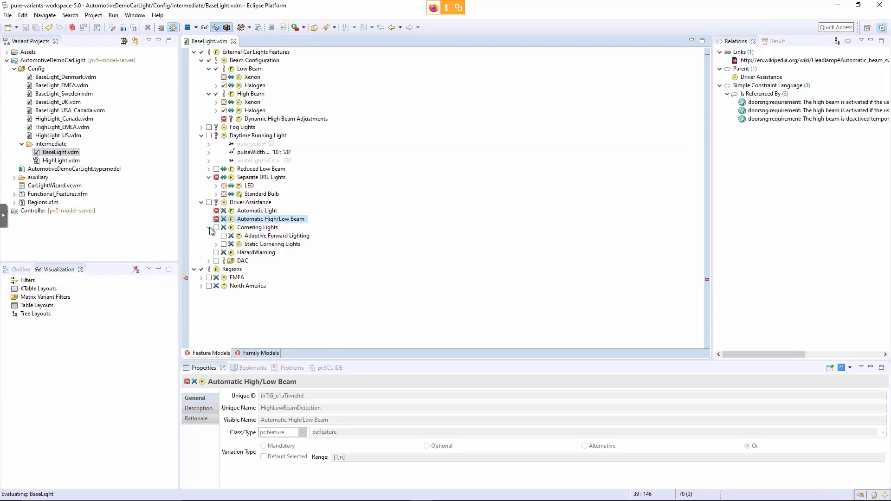
right_click(281, 237)
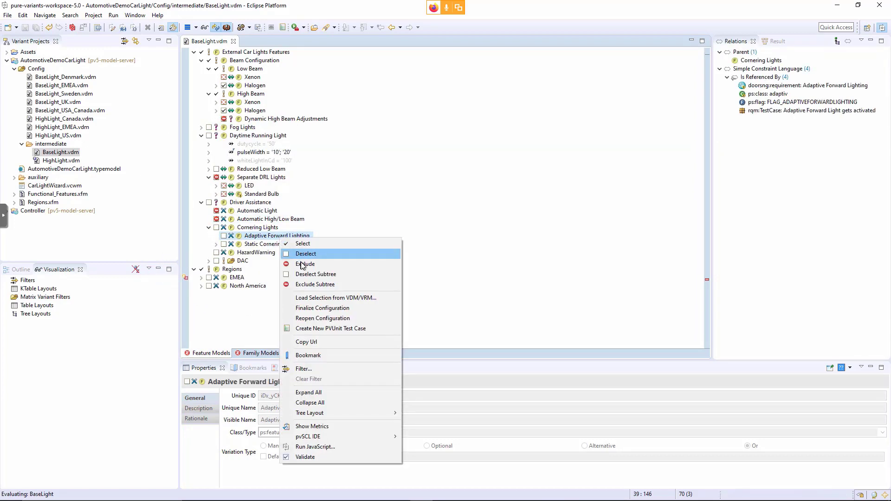
left_click(293, 263)
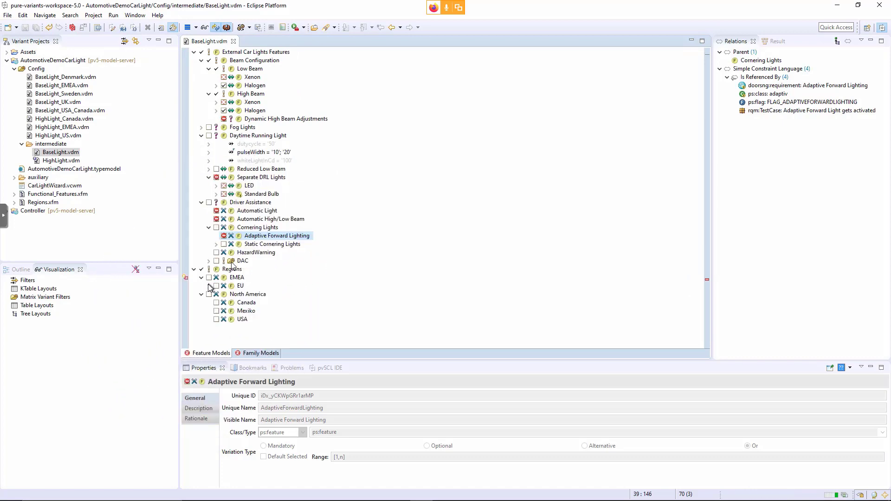
Expand EU under the EMEA region and inspect the problem marker beside EMEA
left_click(209, 287)
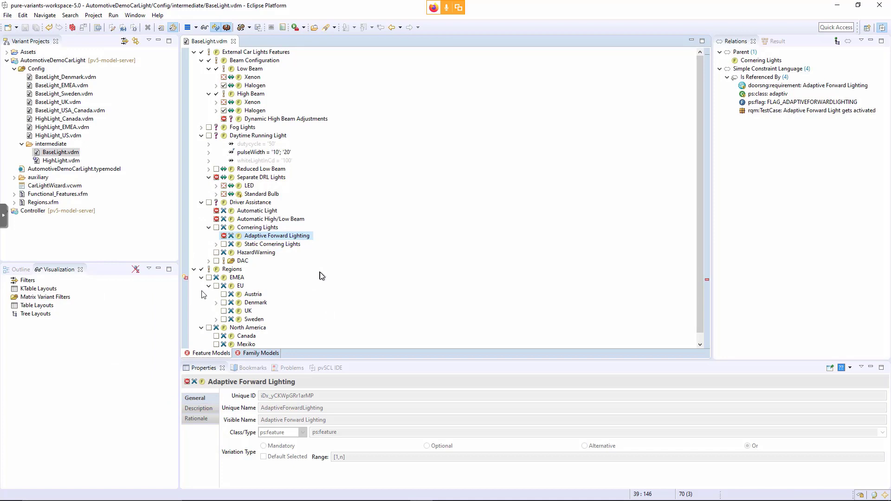
mouse_move(188, 279)
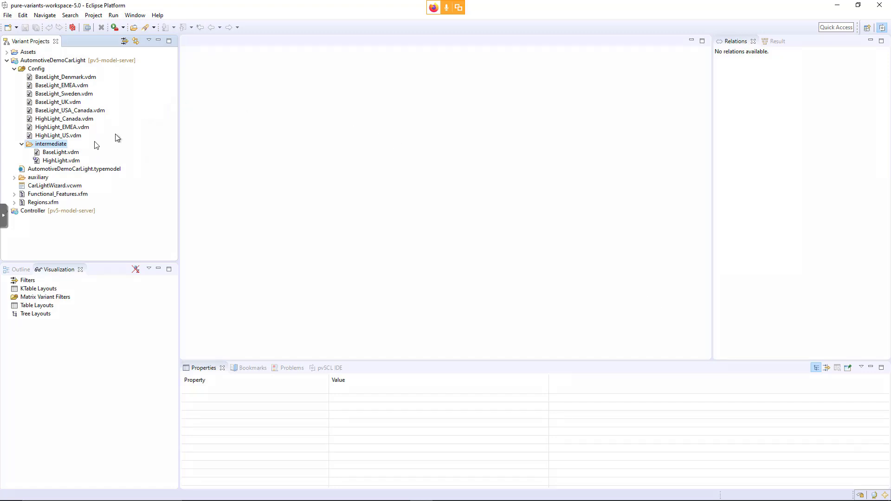
Set the configuration mode of the intermediate BaseLight.vdm to Partial Configuration and apply it
left_click(76, 153)
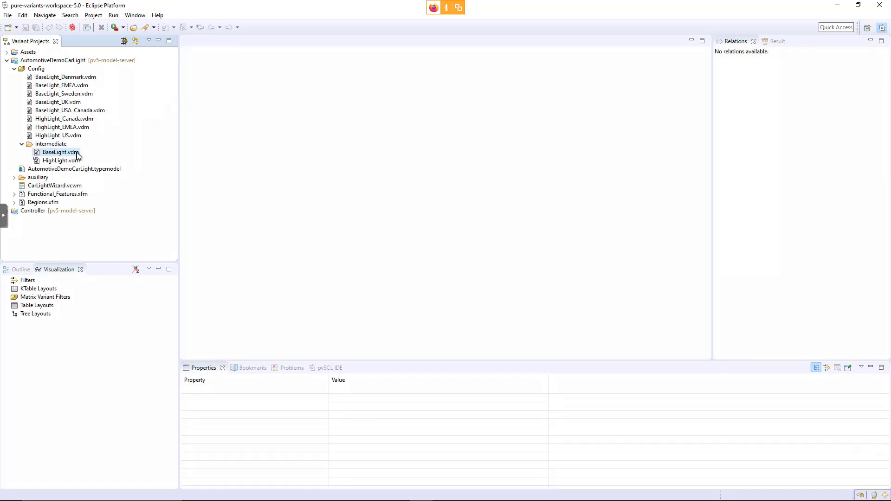
right_click(78, 156)
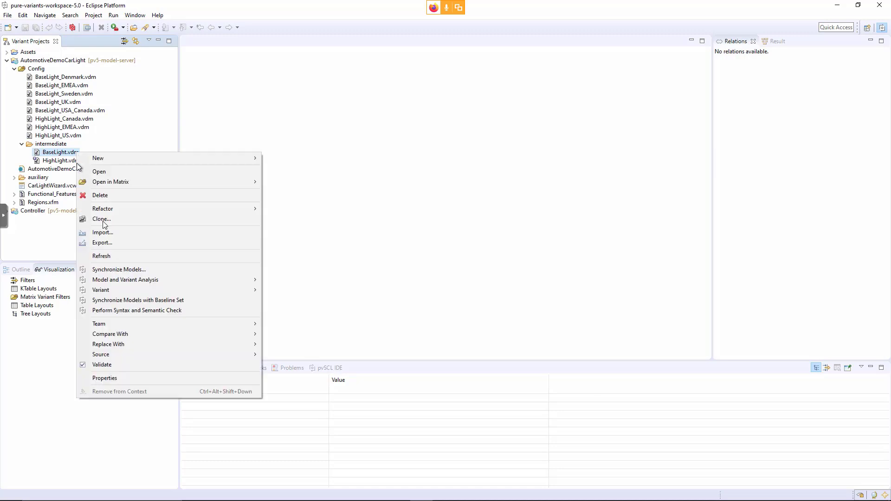
left_click(119, 377)
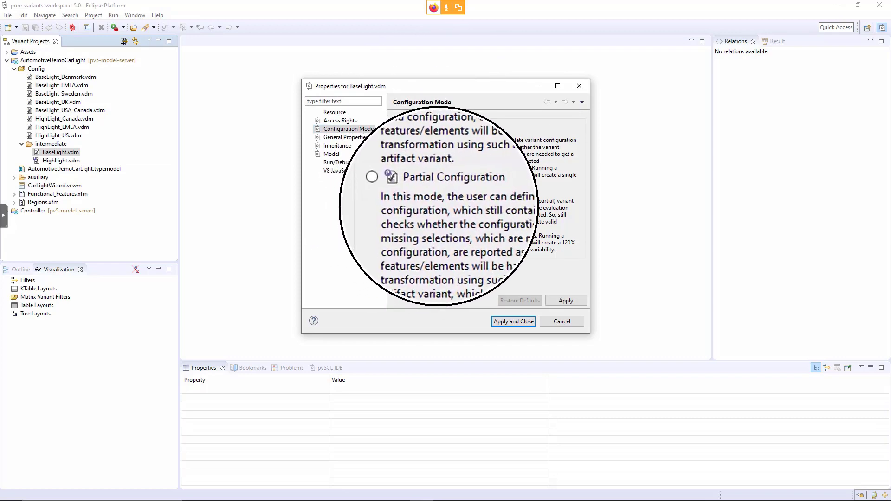
left_click(514, 322)
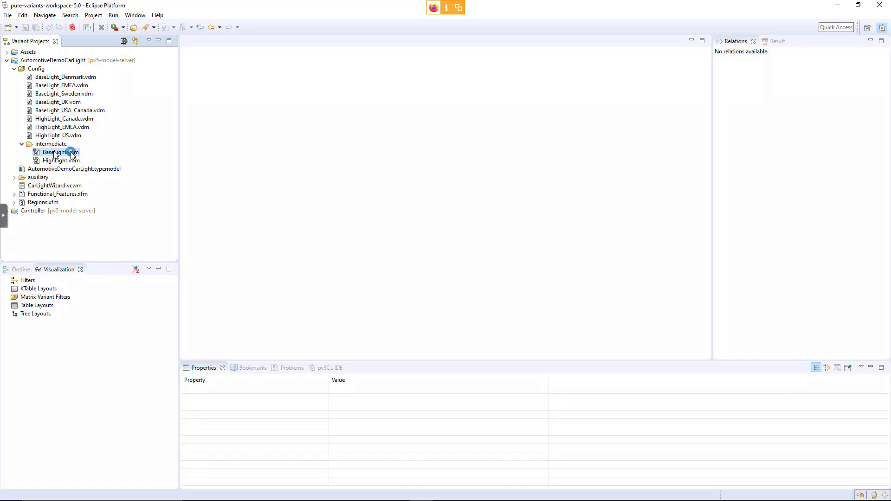
Reopen the BaseLight variant and review the selections under Regions, Beam Configuration and Daytime Running Light
double_click(71, 152)
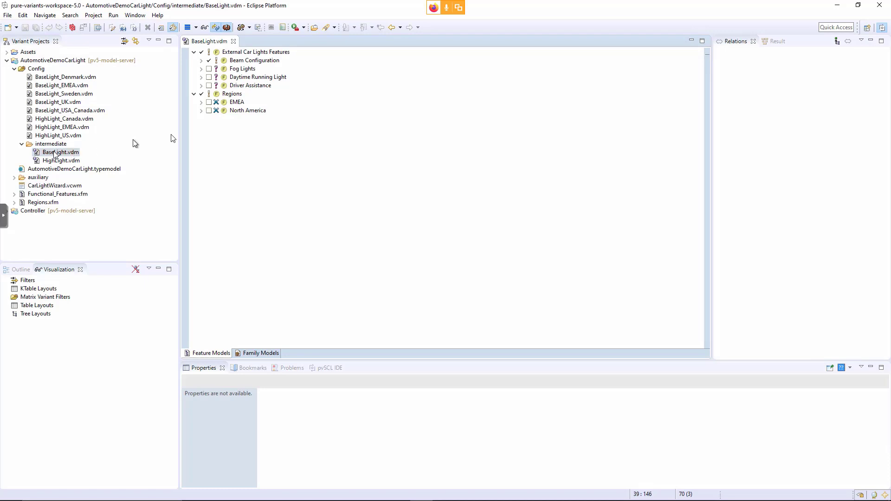
left_click(201, 102)
left_click(201, 119)
left_click(208, 111)
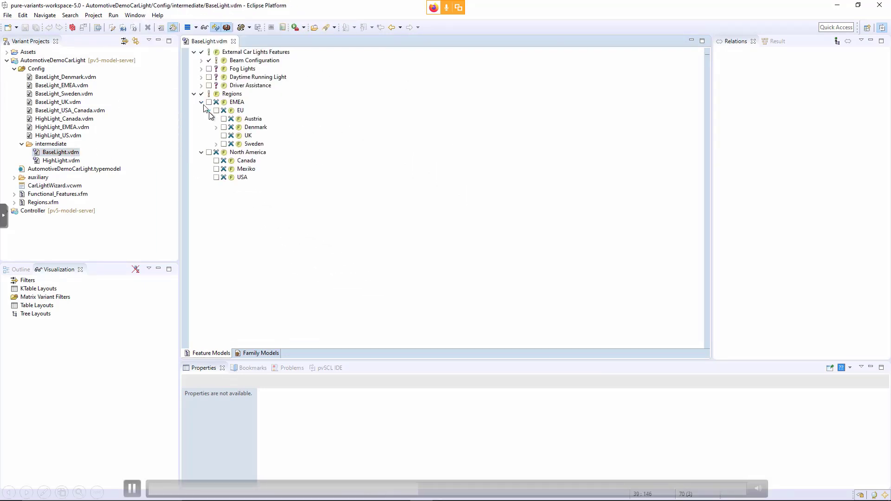
left_click(201, 60)
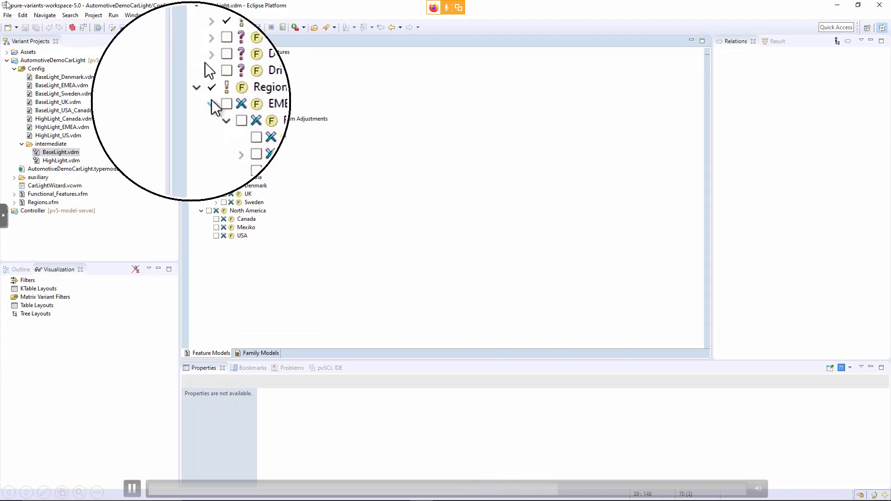
left_click(201, 136)
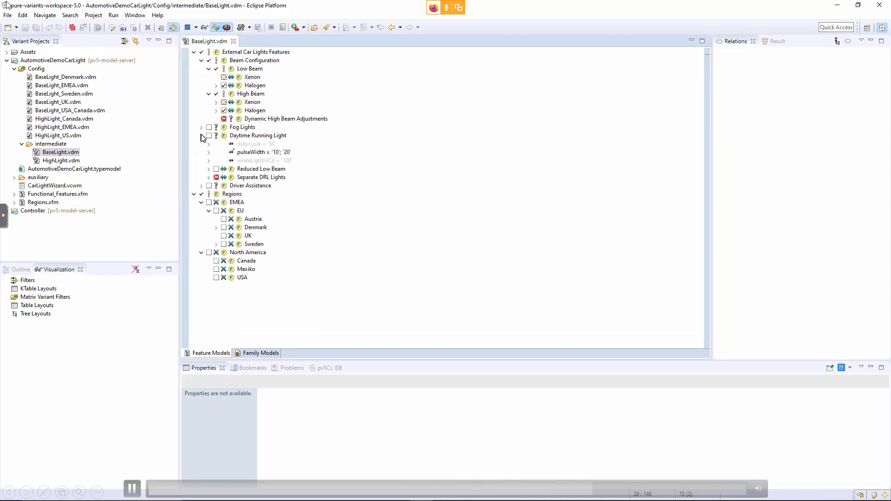
left_click(208, 177)
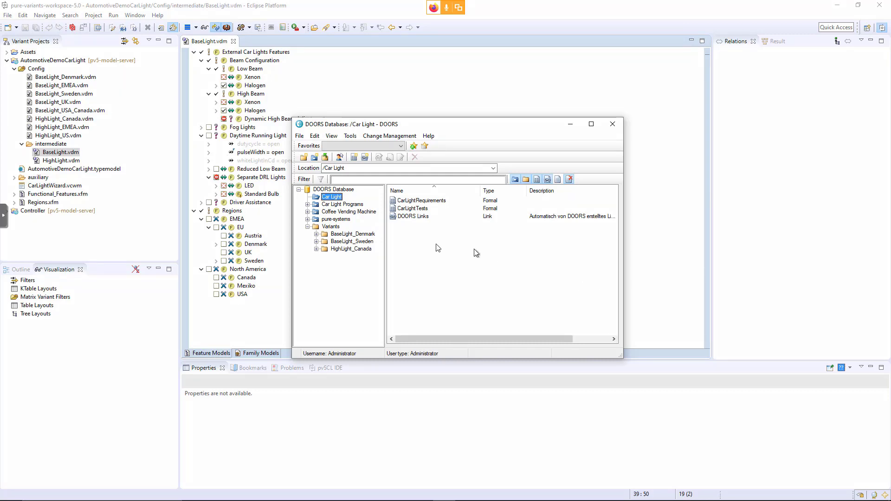
Check the existing contents of the Variants folder in the DOORS database, then return to the variant model
left_click(337, 227)
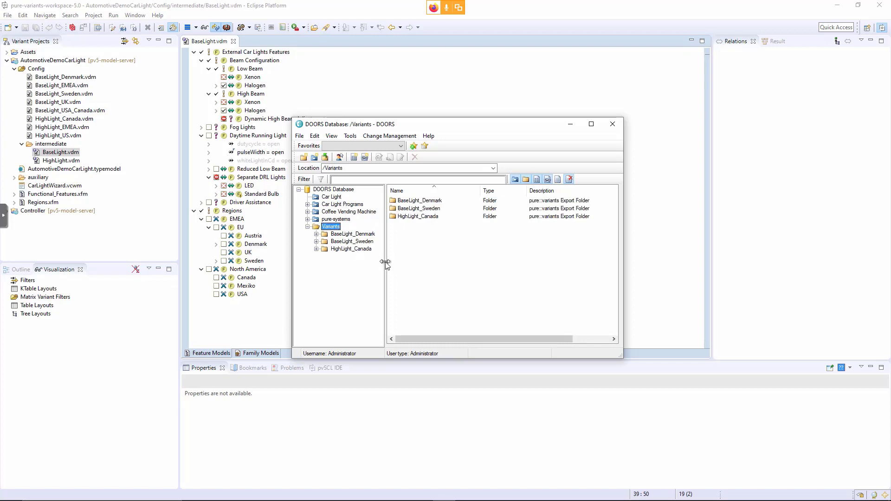
left_click(518, 8)
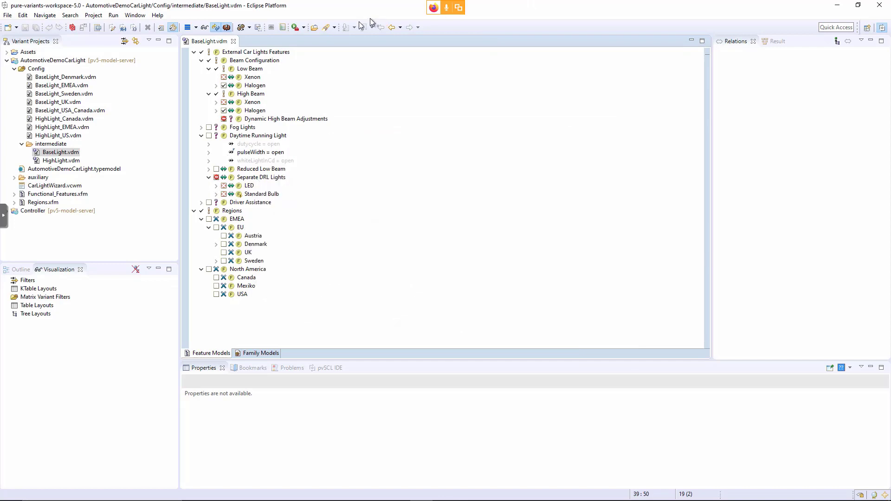
Run the Doors transformation for the BaseLight variant, agreeing to create its output directory
left_click(249, 28)
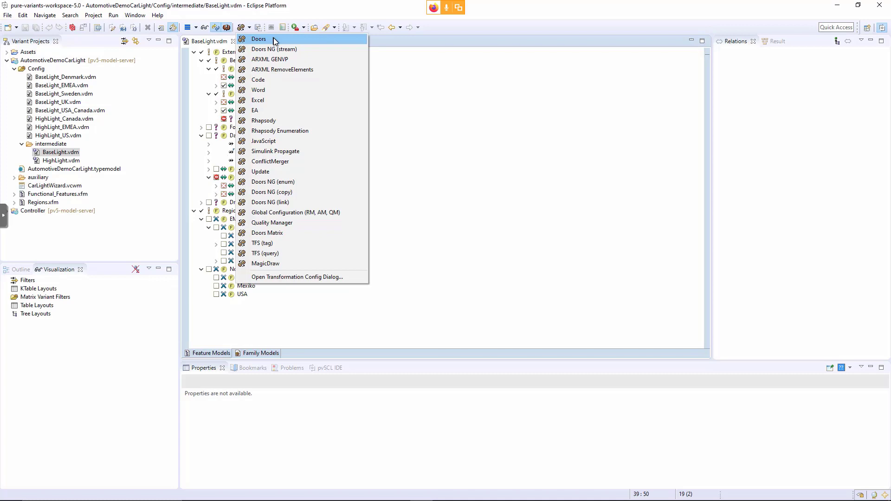
left_click(274, 40)
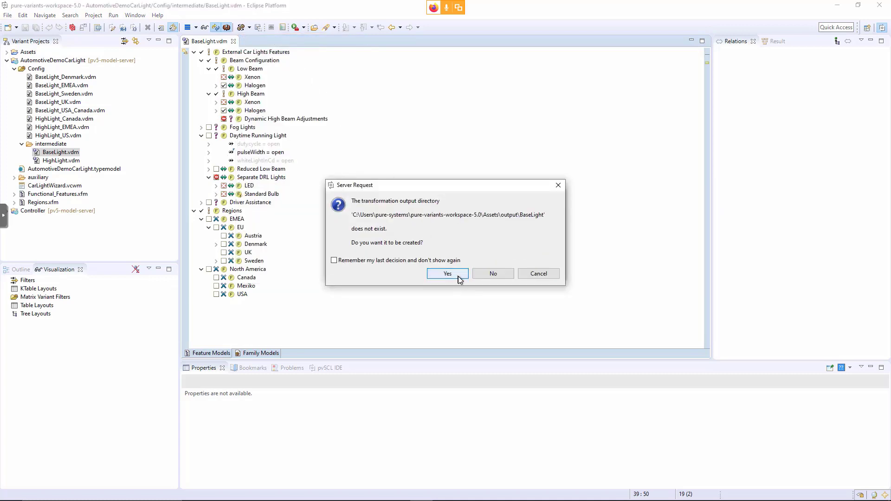
left_click(458, 277)
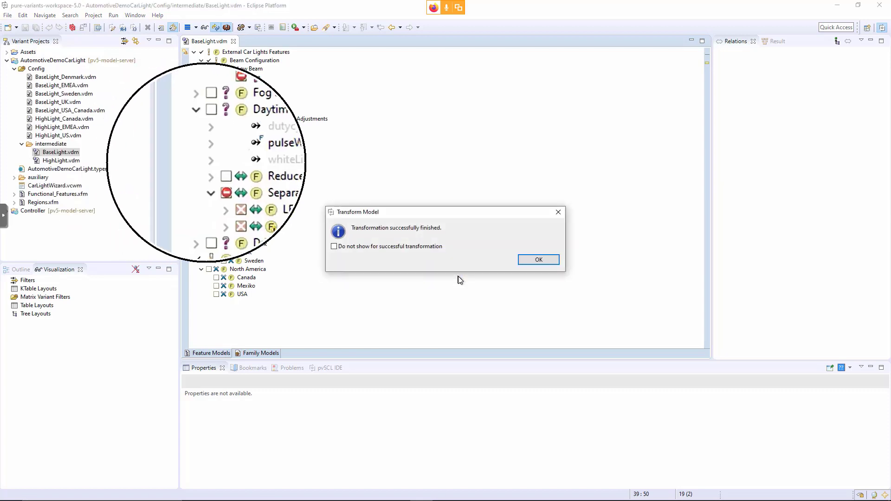
left_click(536, 259)
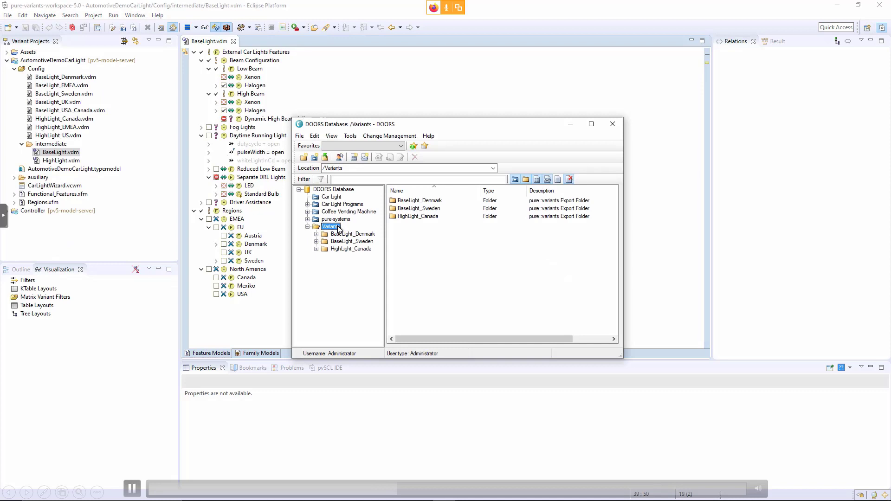
Refresh the Variants folder in the DOORS database and open the Car Light folder inside the BaseLight variant
right_click(337, 227)
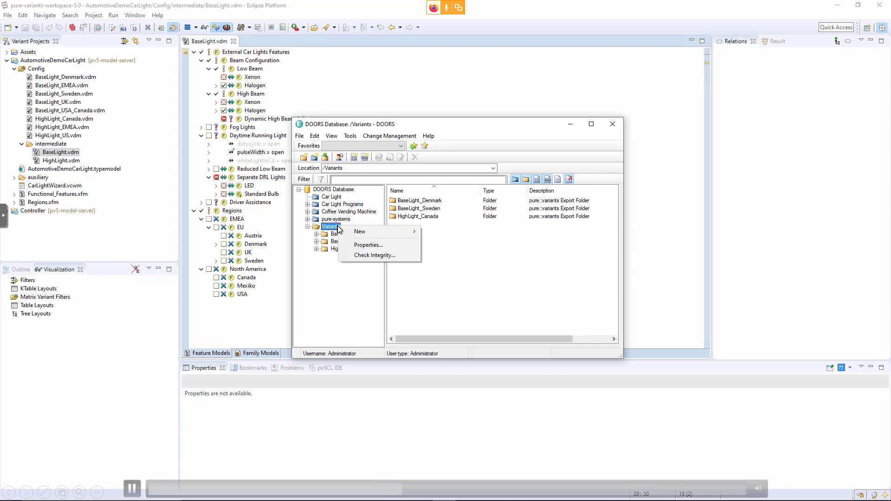
left_click(309, 228)
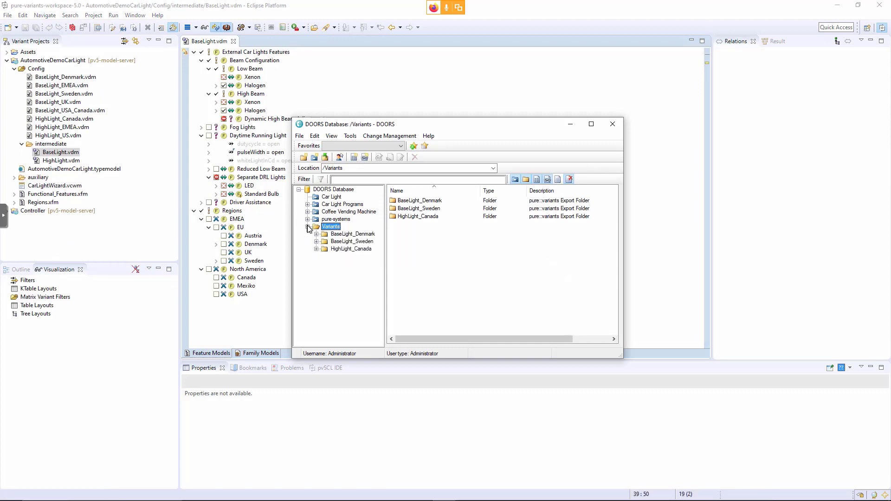
left_click(323, 220)
left_click(323, 226)
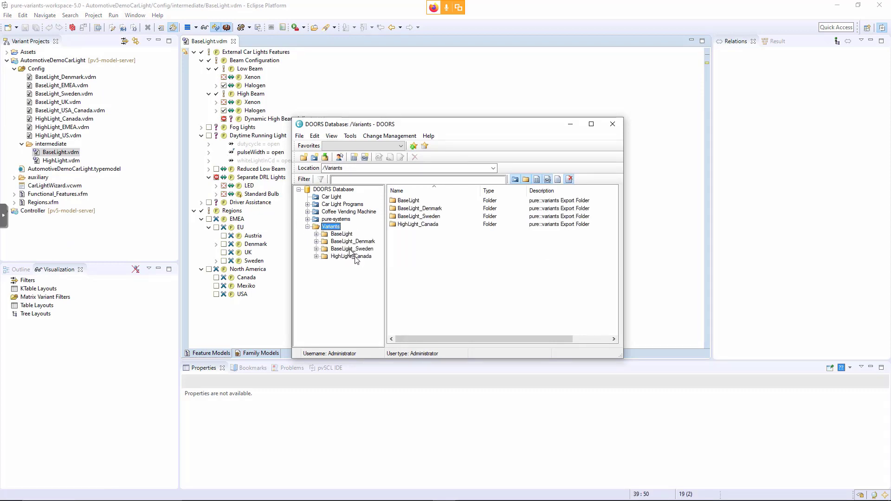
left_click(341, 234)
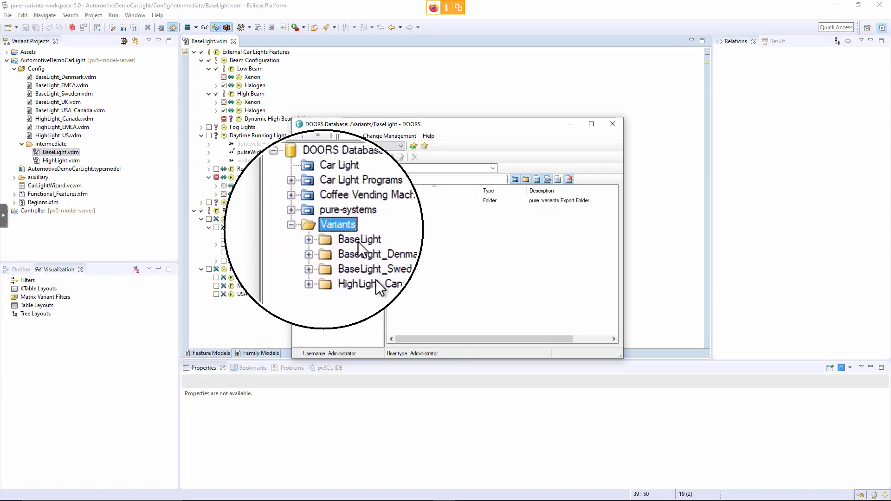
double_click(342, 234)
left_click(338, 242)
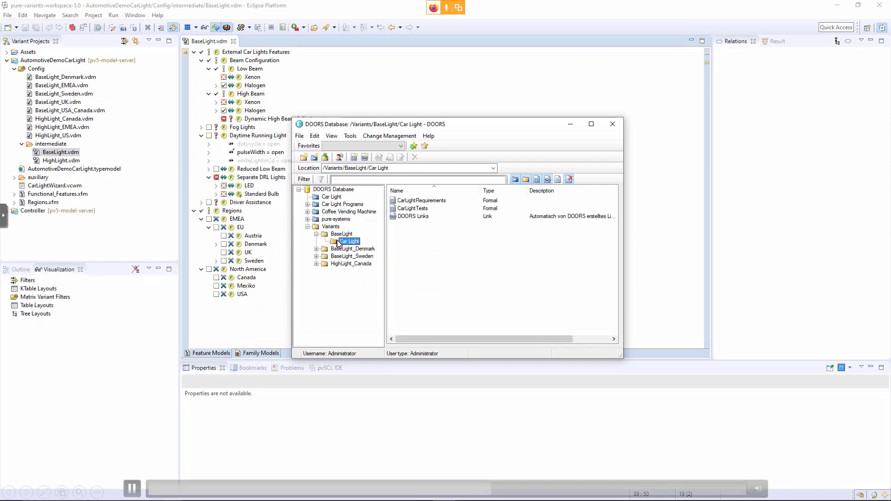
Open the CarLightRequirements module of the BaseLight variant and move its window clear of the database browser
left_click(416, 201)
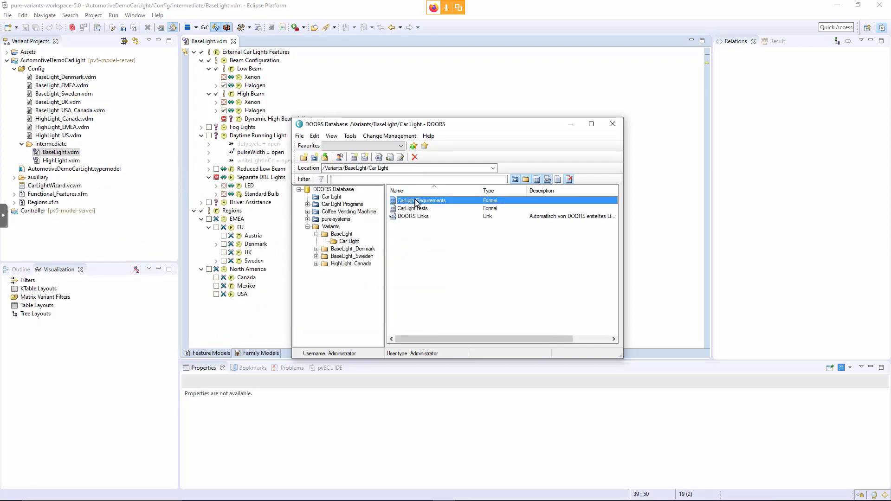
double_click(416, 202)
left_click_drag(287, 66, 821, 168)
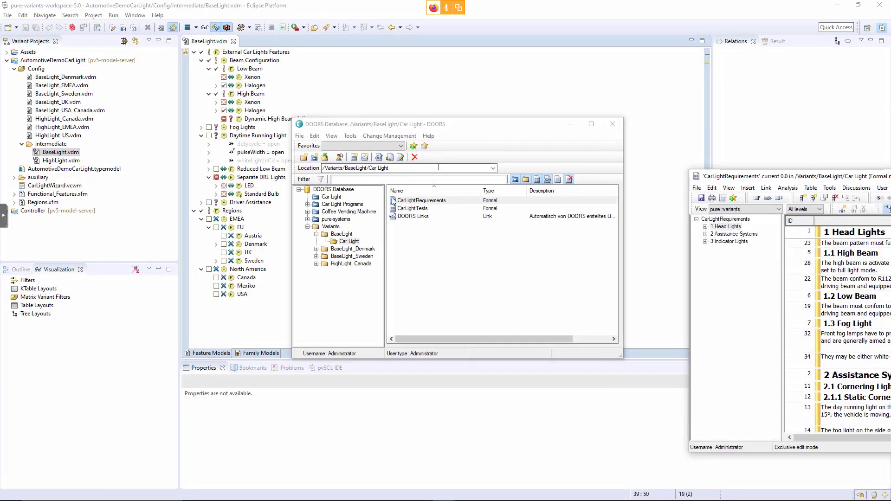
Open the original CarLightRequirements module from the top-level Car Light folder and arrange both module windows side by side at full height for comparison
left_click(324, 197)
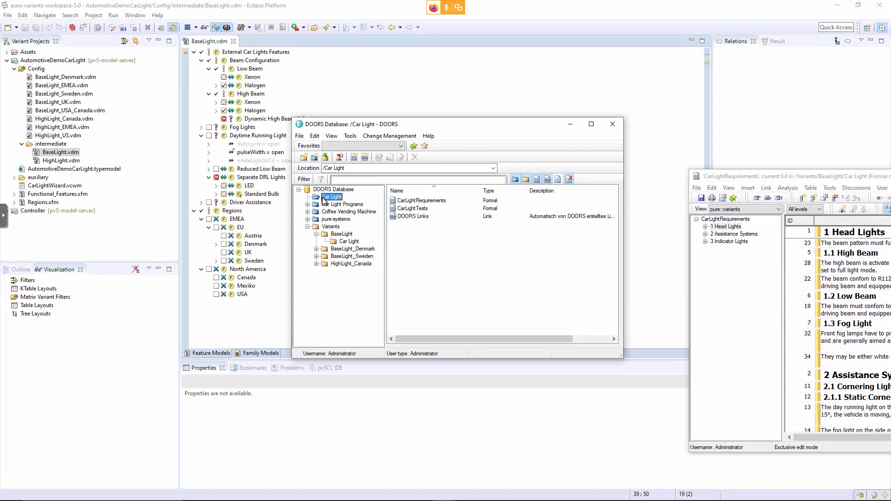
double_click(436, 202)
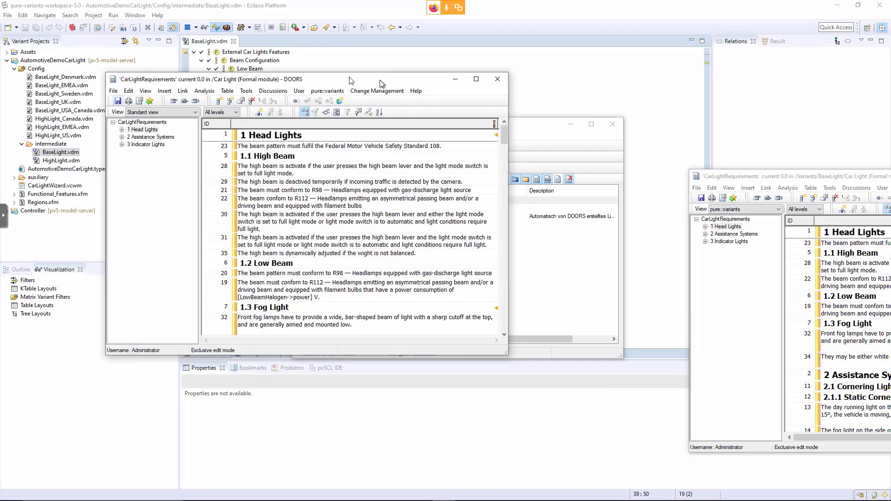
left_click_drag(350, 80, 225, 32)
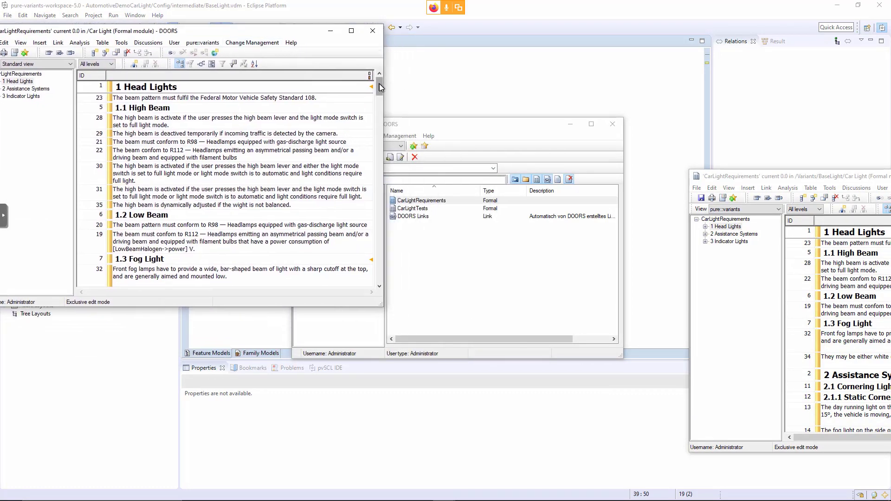
left_click_drag(379, 84, 380, 114)
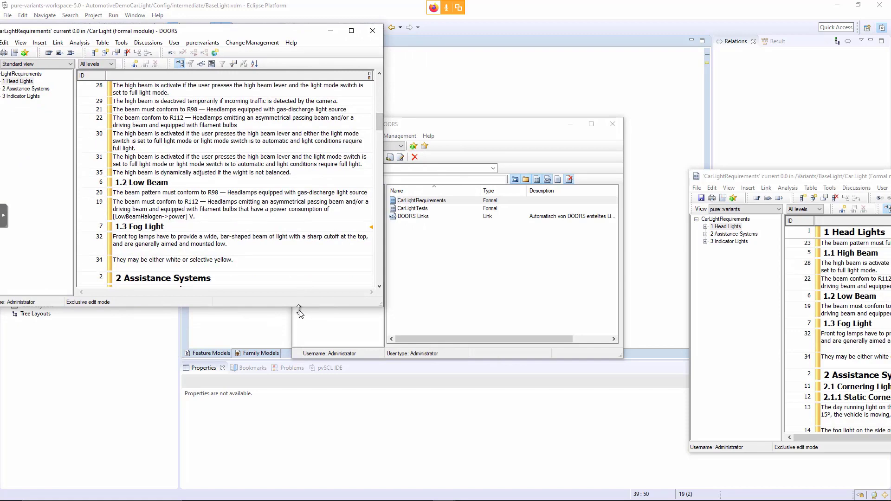
left_click_drag(300, 312, 297, 495)
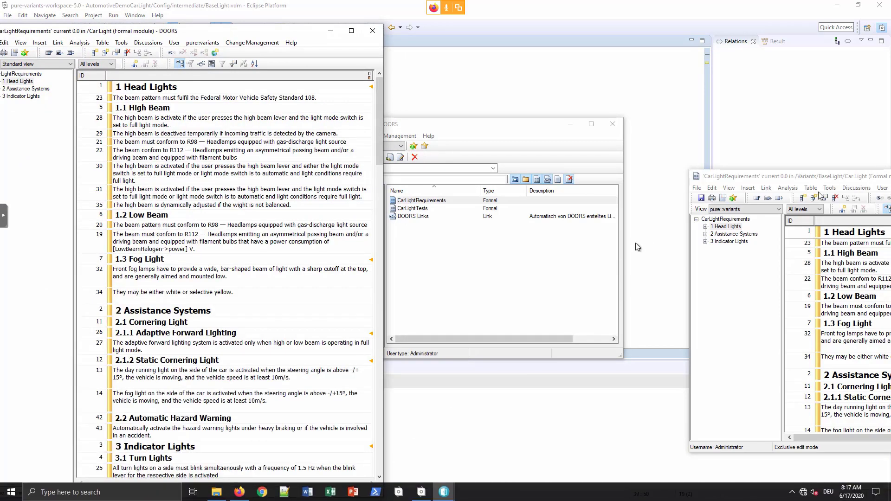
left_click_drag(815, 180, 511, 34)
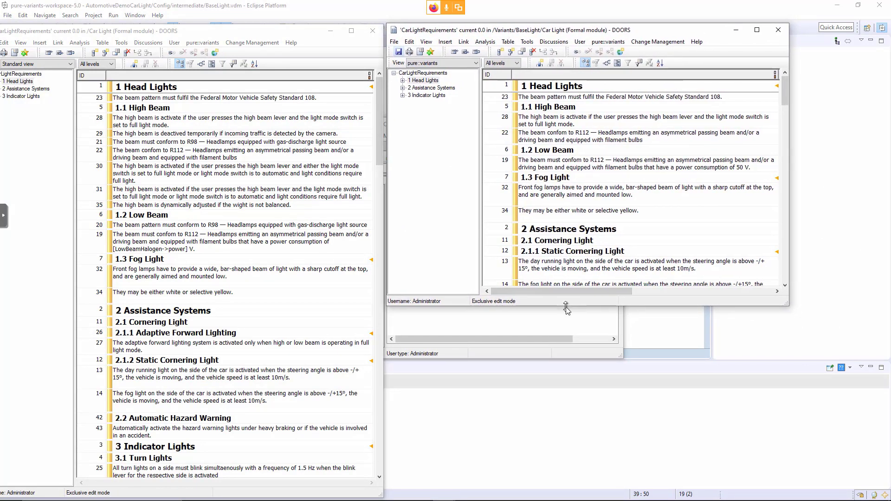
left_click_drag(566, 307, 595, 498)
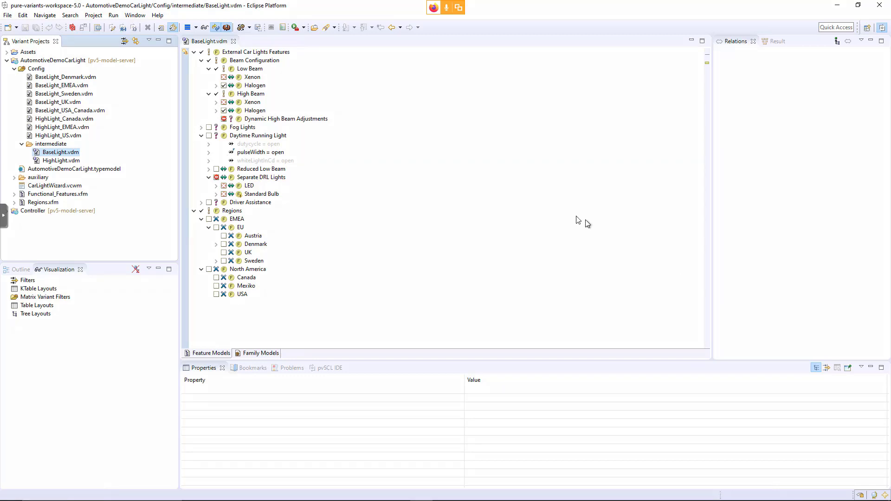
Save the variant result model over the existing BaseLight.vrm in the output folder of the Assets project
left_click(258, 27)
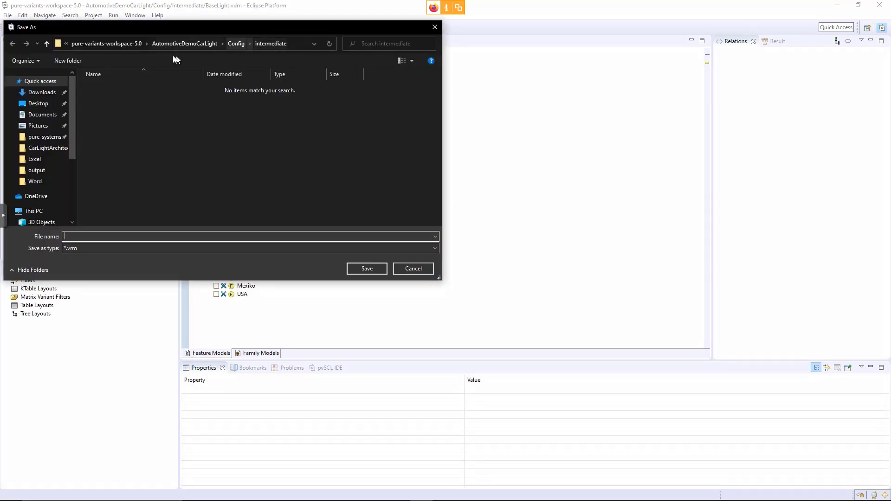
left_click(127, 43)
left_click(125, 99)
double_click(125, 98)
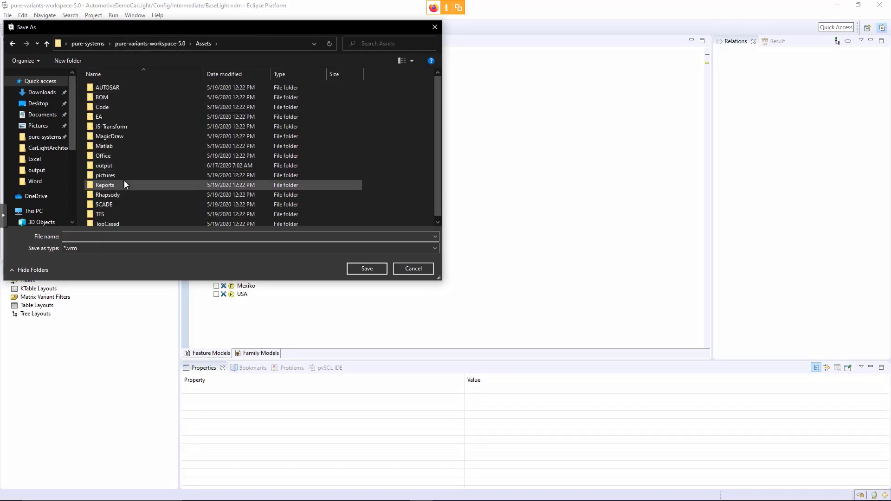
scroll(123, 177, "down", 1)
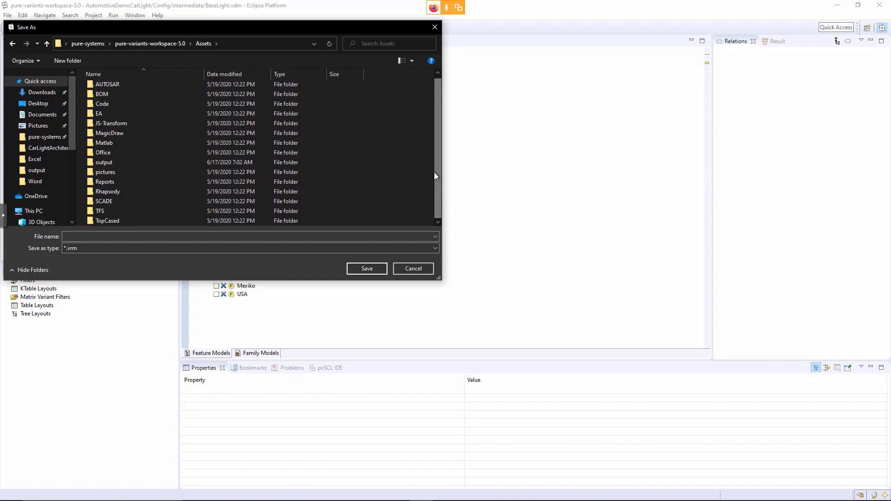
left_click(98, 162)
double_click(97, 160)
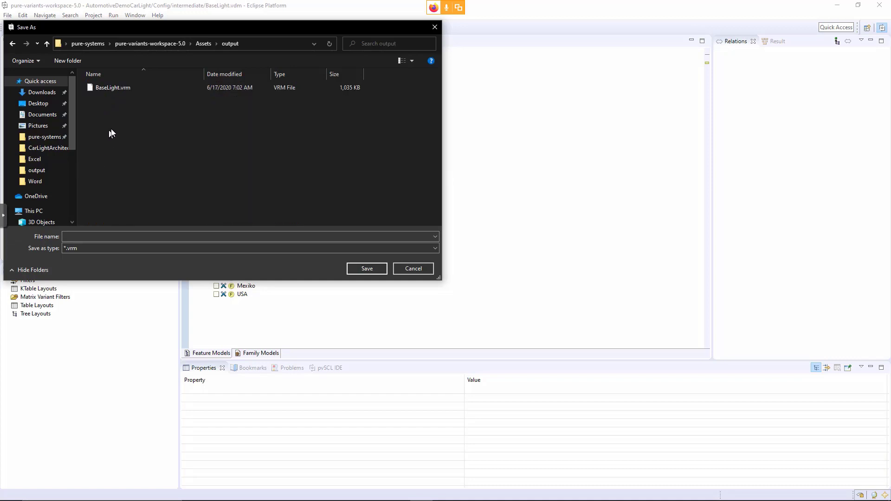
left_click(134, 88)
left_click(379, 268)
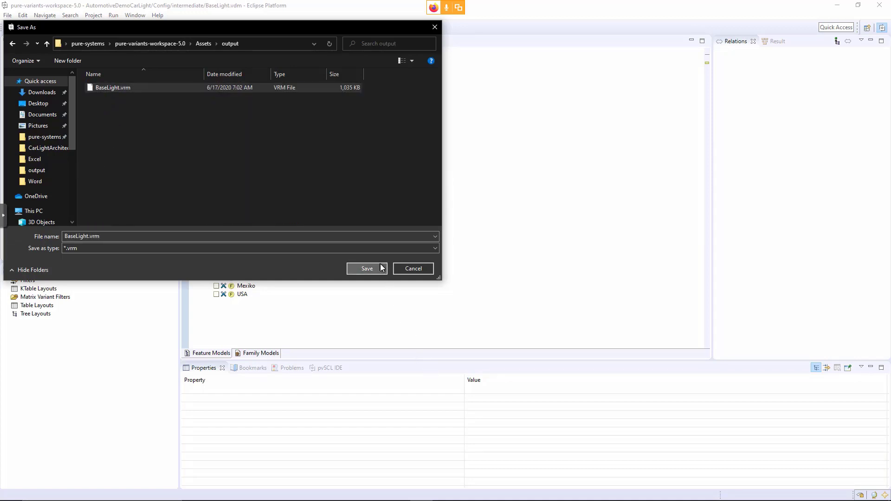
left_click(507, 264)
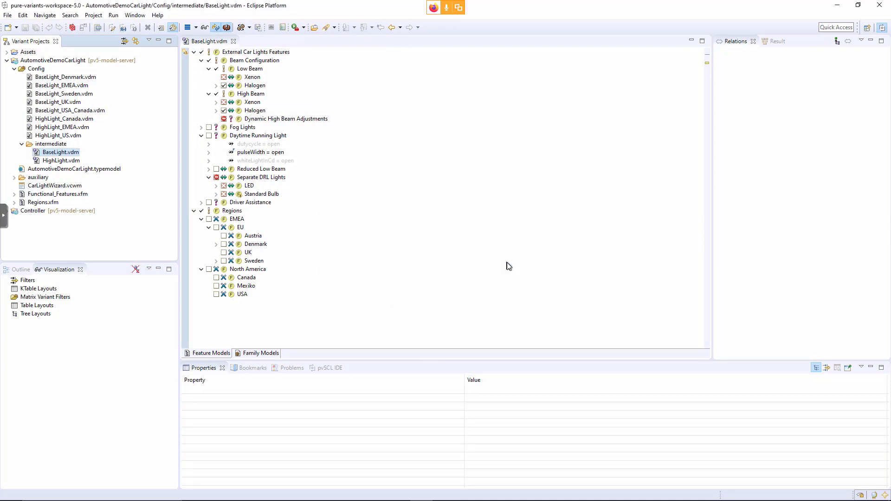
Open BaseLight.vrm from the output folder of the Assets project
left_click(6, 52)
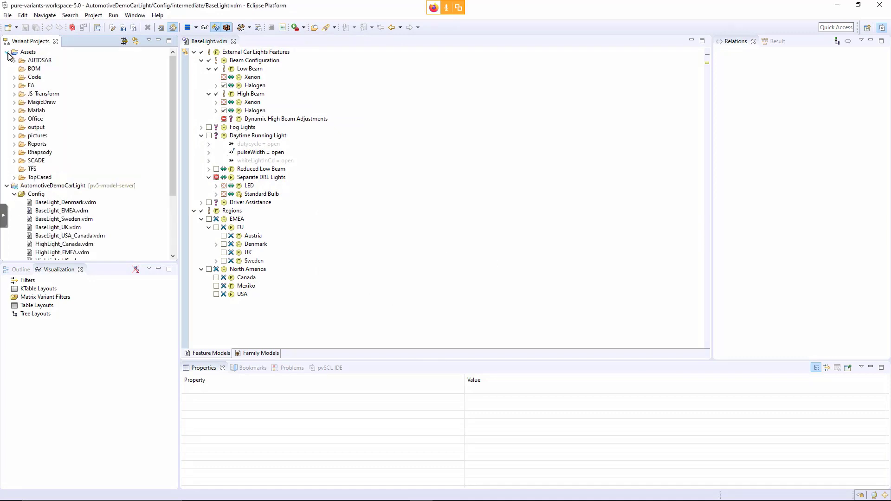
left_click(14, 128)
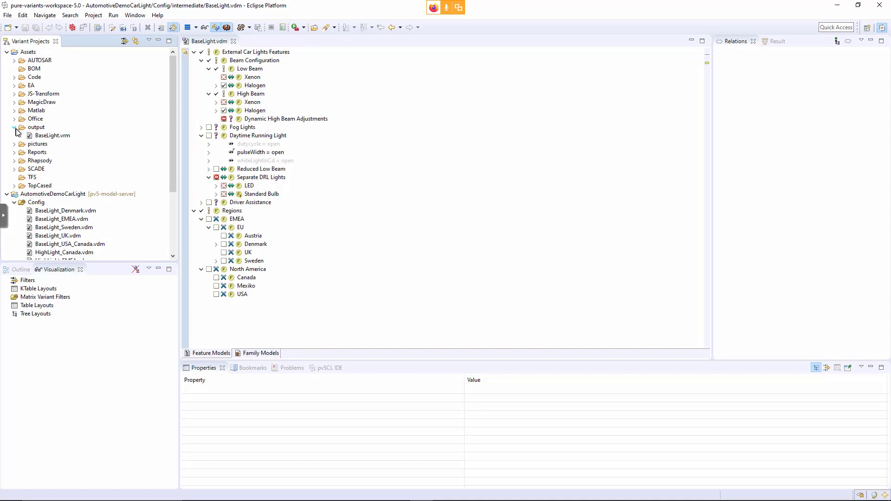
double_click(57, 135)
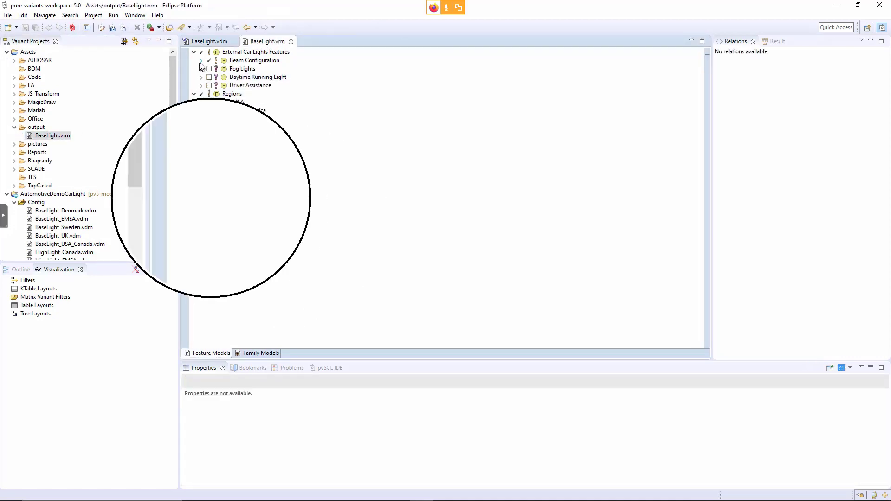
Expand the whole feature tree of BaseLight.vrm, then collapse the attribute details and DAC to review the remaining features
right_click(229, 51)
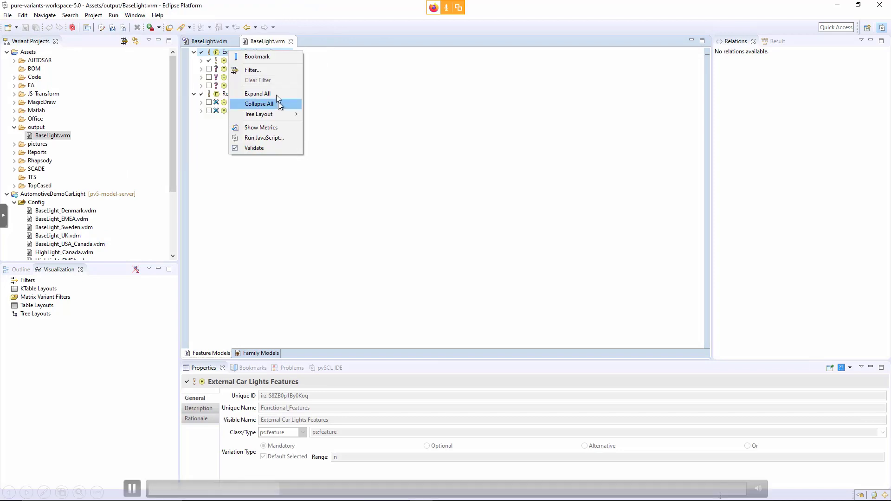
left_click(274, 94)
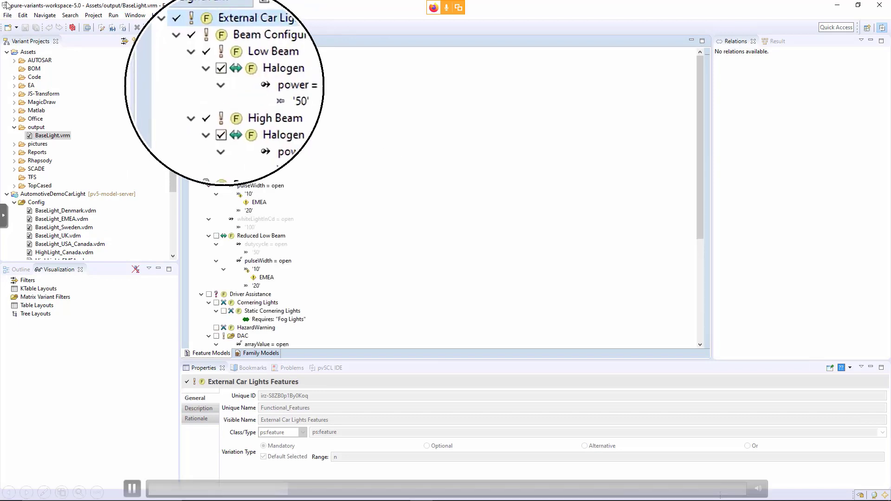
left_click(215, 76)
left_click(215, 93)
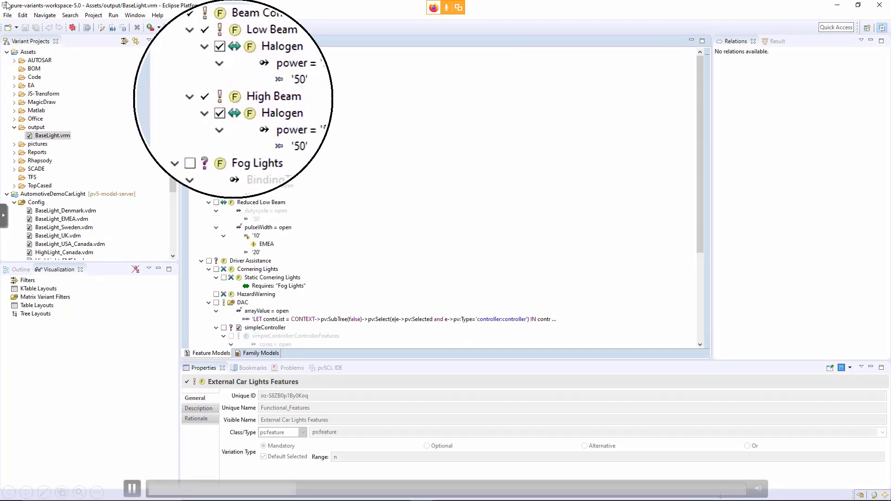
left_click(201, 102)
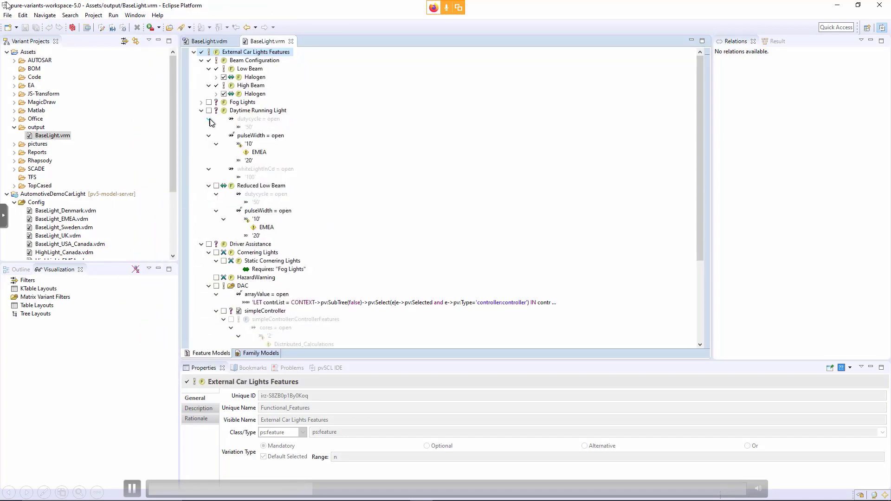
left_click(210, 120)
left_click(209, 127)
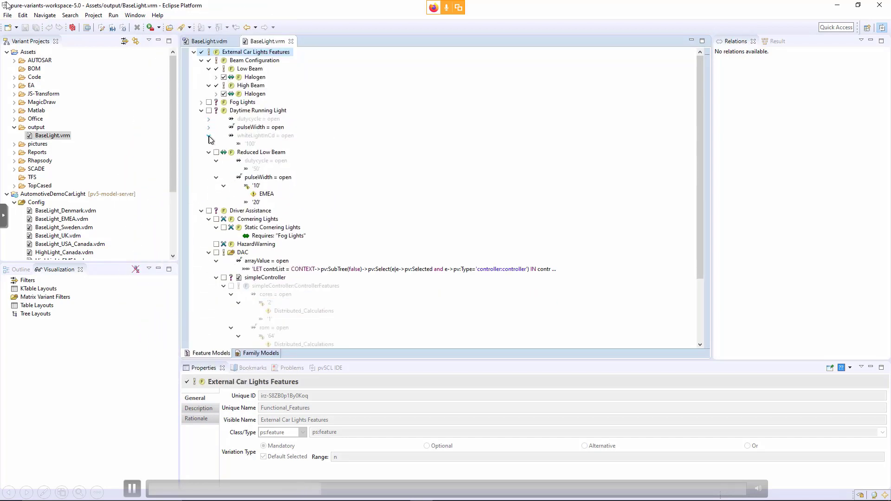
left_click(209, 136)
left_click(216, 153)
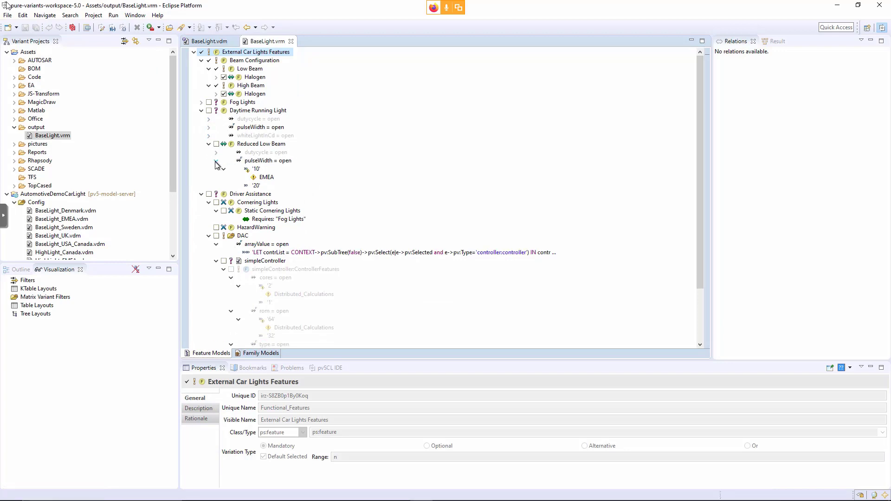
left_click(216, 162)
left_click(209, 211)
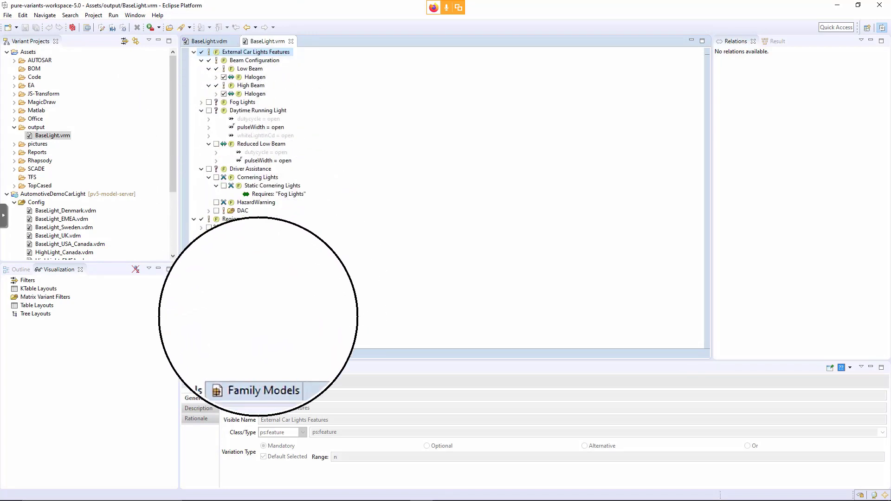
Review the Assistance Systems and Cornering Light requirements in the family models of BaseLight.vrm, then return to its feature models
left_click(251, 354)
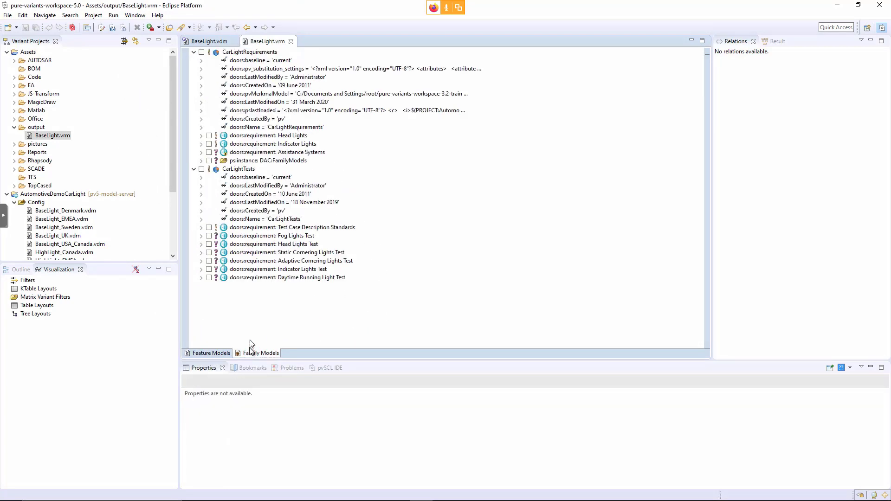
left_click(201, 153)
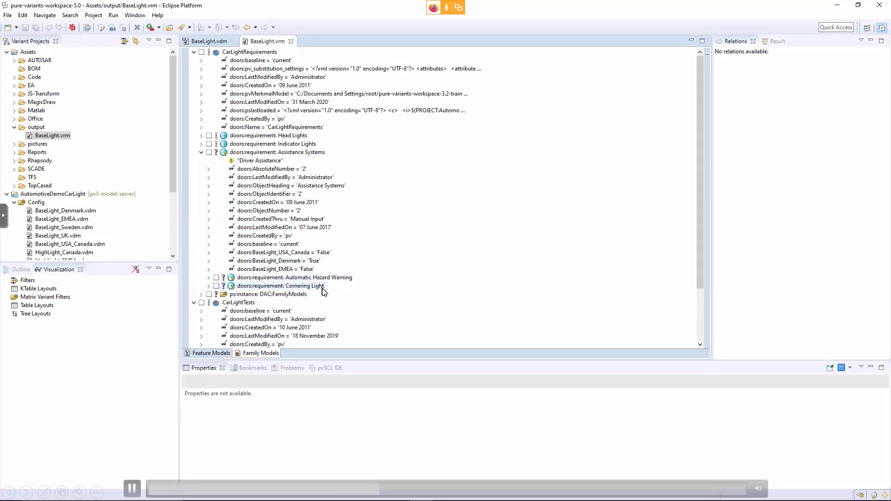
left_click(209, 286)
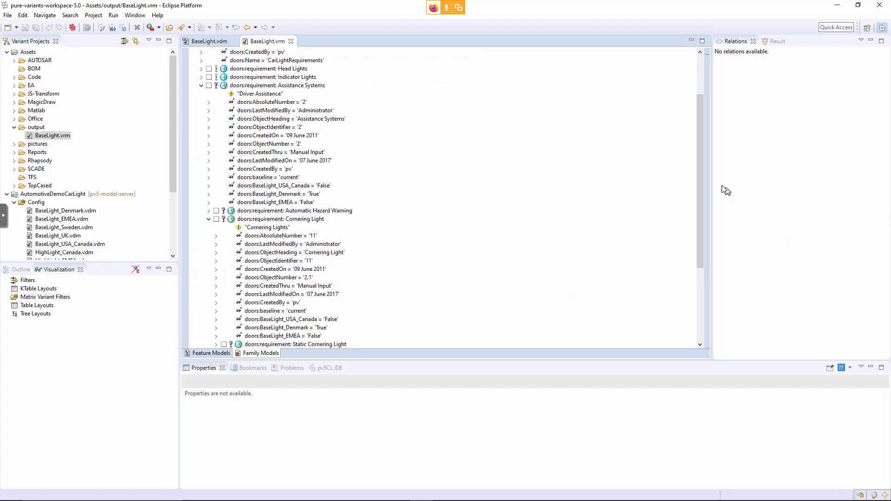
scroll(700, 216, "down", 3)
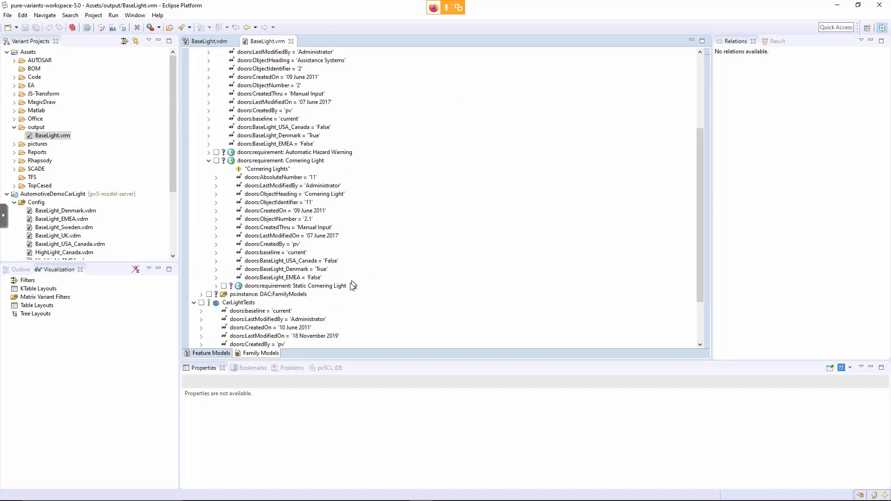
left_click(209, 354)
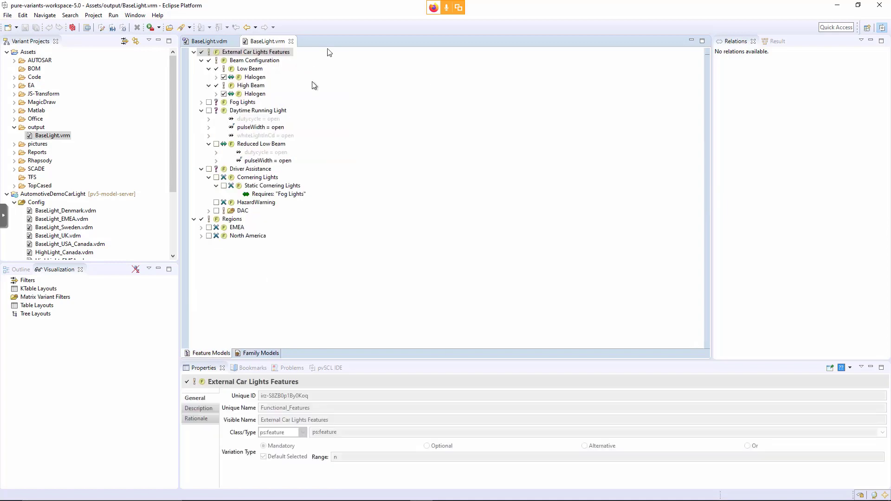
Close the BaseLight.vrm and BaseLight.vdm editors and collapse the AutomotiveDemoCarLight project
left_click(292, 41)
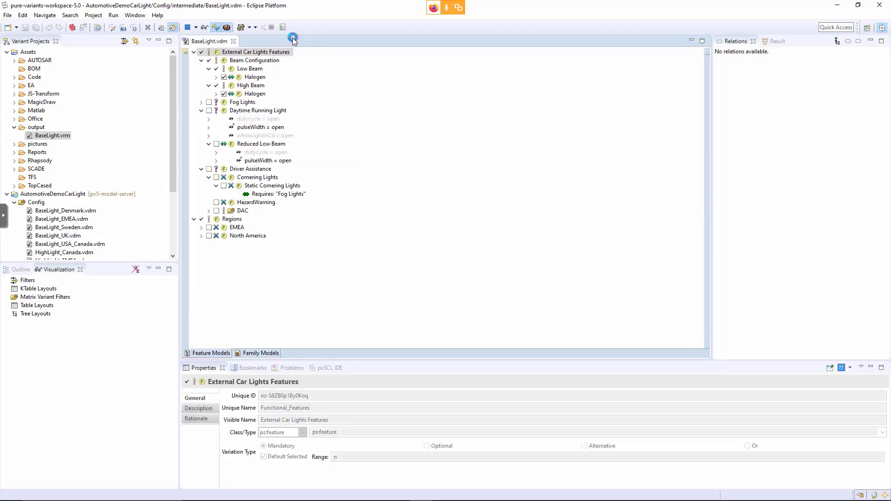
left_click(233, 41)
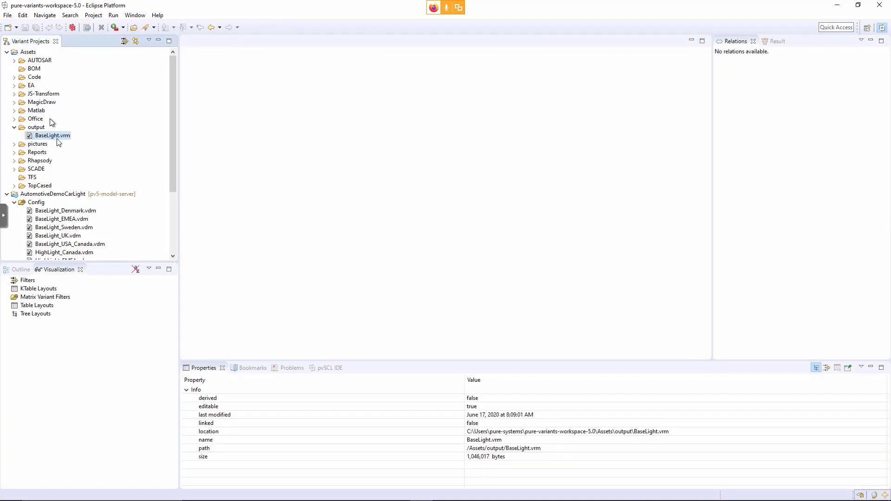
right_click(56, 137)
key("Escape")
left_click_drag(174, 132, 174, 254)
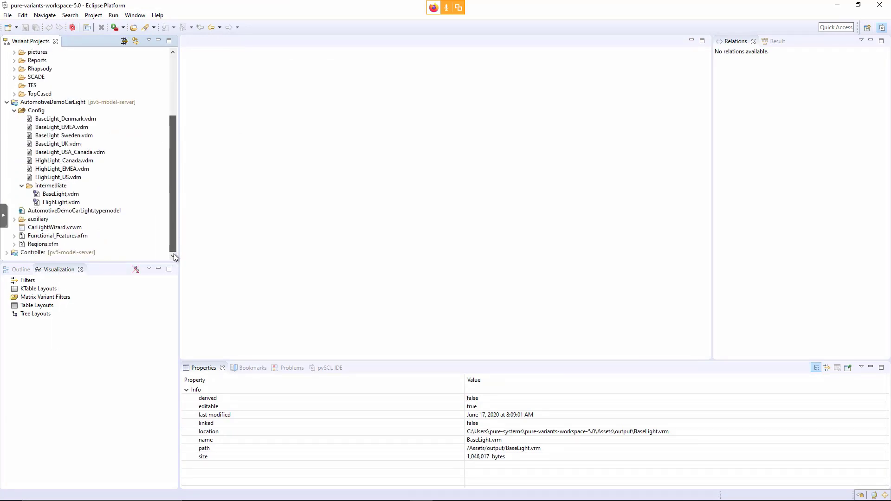
left_click(8, 102)
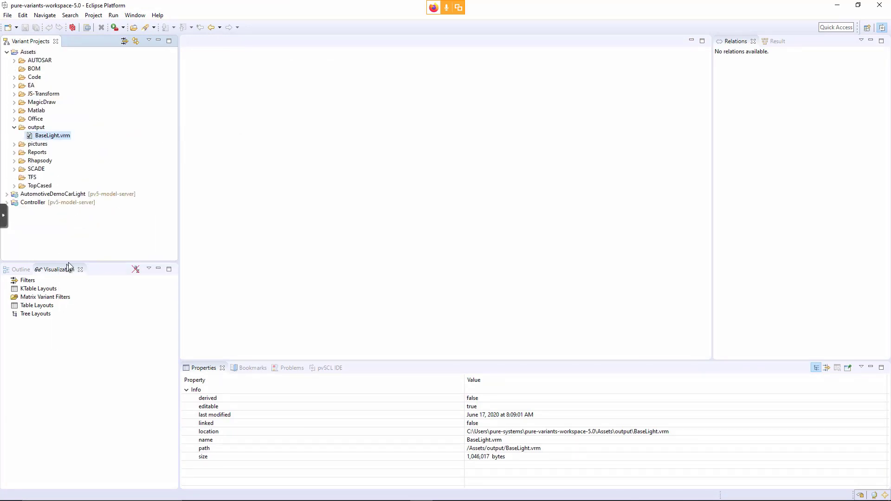
Start a new variant project named BaseLightSubProductLine with the project type Standard from Variant Result Model
right_click(65, 231)
mouse_move(99, 239)
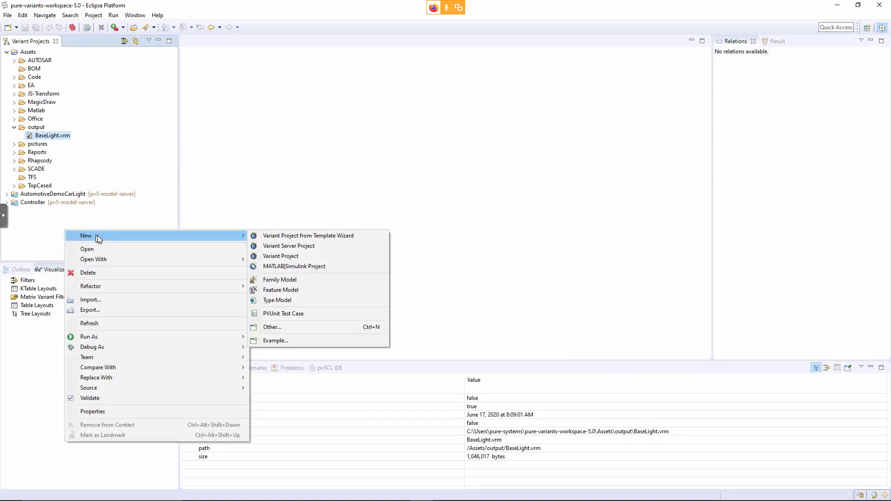
left_click(311, 261)
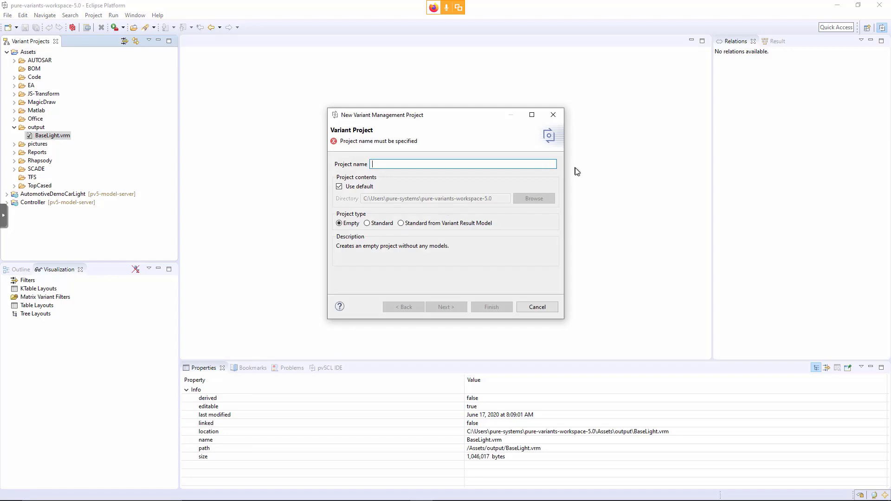
type("BaseL")
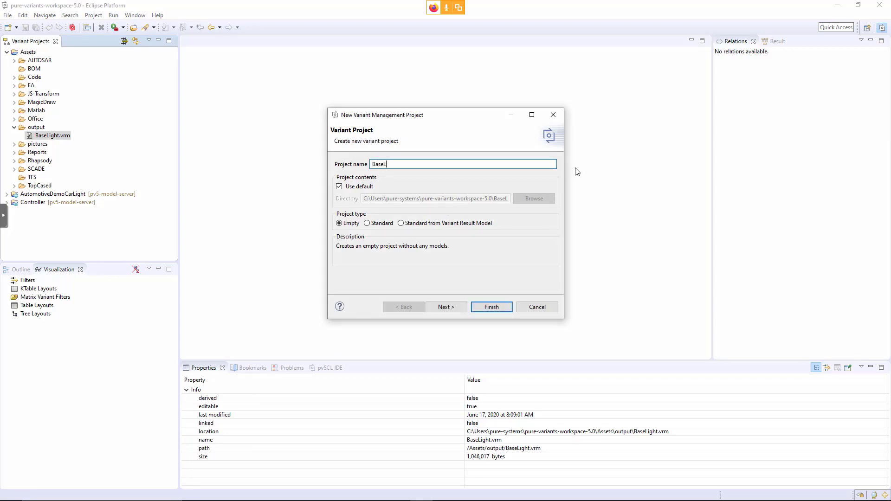
type("ightSubProductLine")
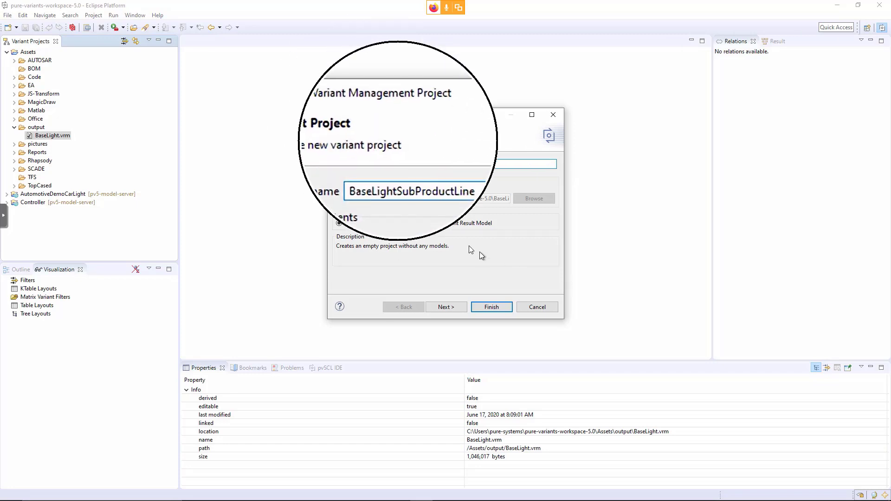
left_click(468, 225)
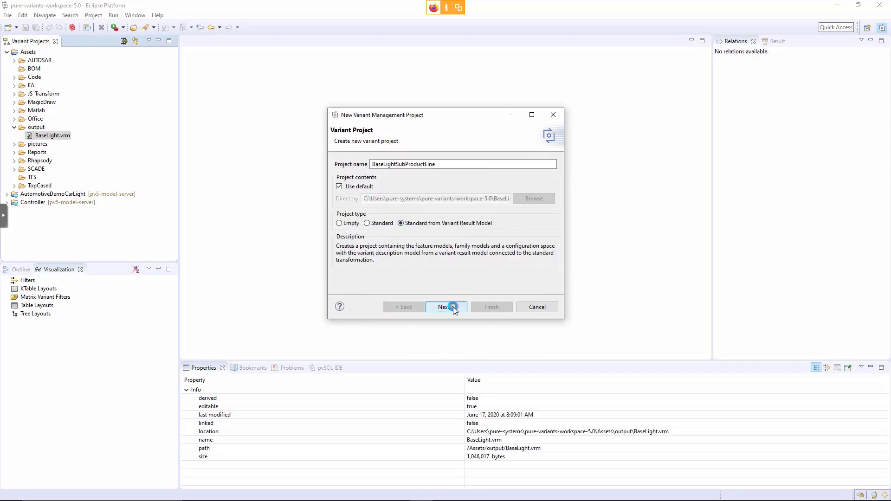
left_click(453, 307)
Select BaseLight.vrm from the Assets output folder as the variant result model and create the project without referenced projects
left_click(530, 174)
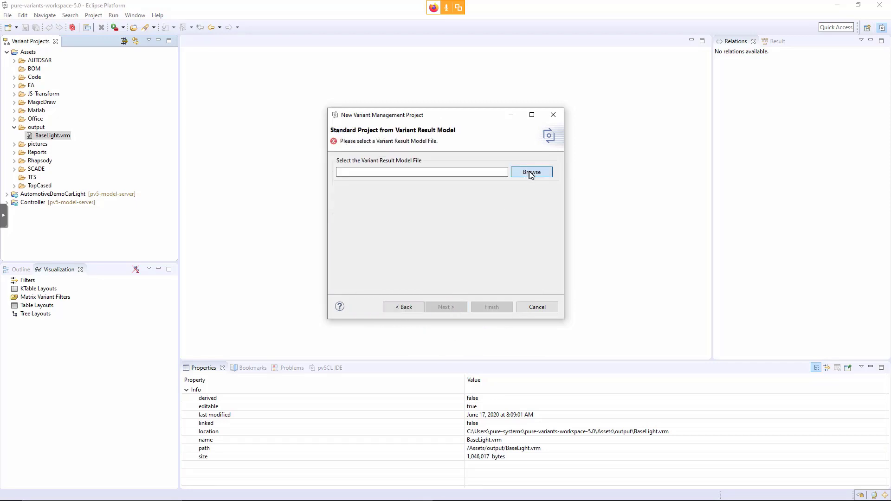
left_click(475, 186)
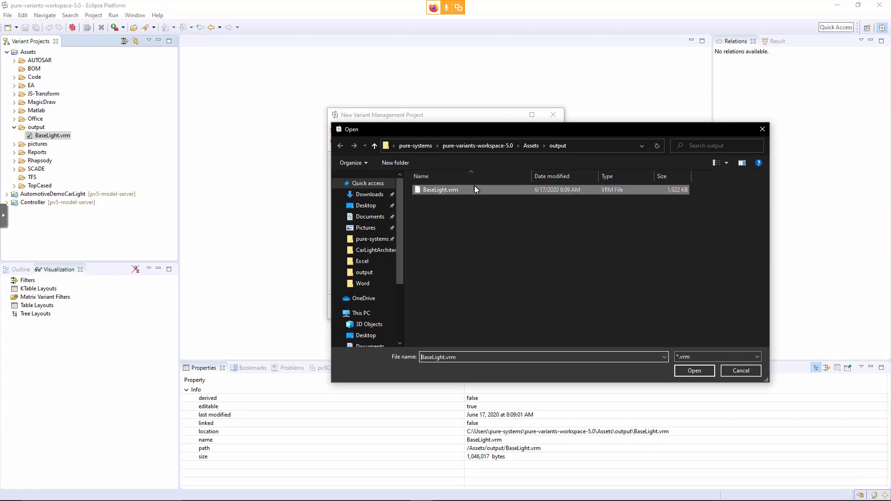
left_click(695, 371)
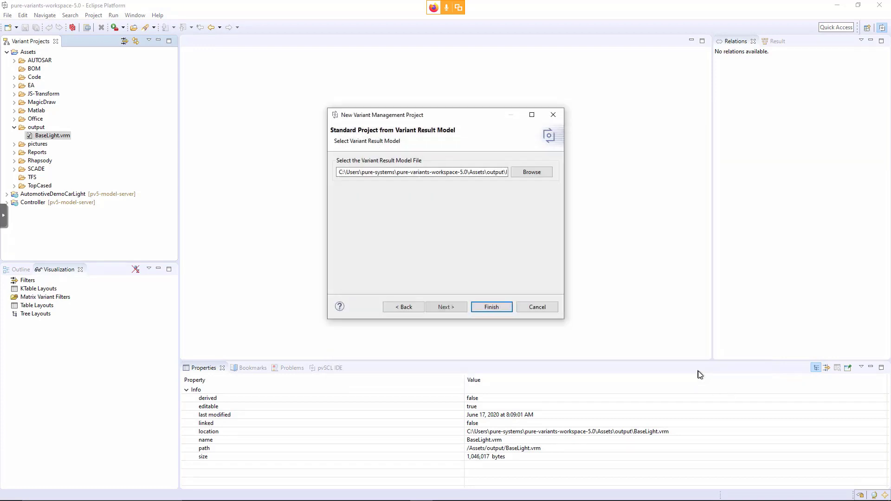
left_click(458, 309)
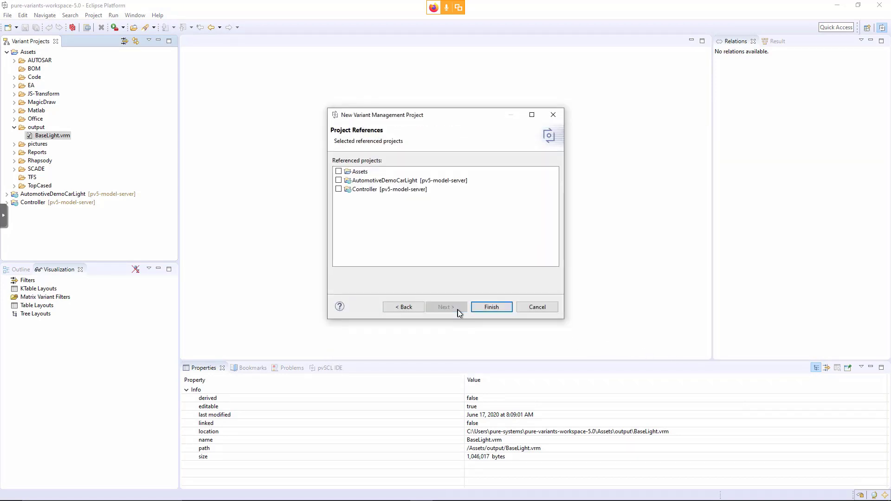
left_click(496, 308)
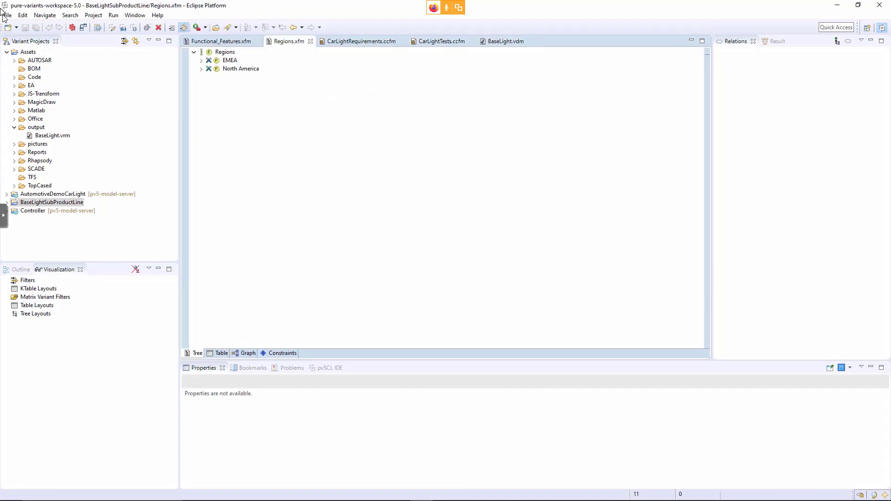
Open Functional_Features.xfm of the BaseLightSubProductLine project and examine its Driver Assistance, Daytime Running Light and Beam Configuration features
left_click(7, 52)
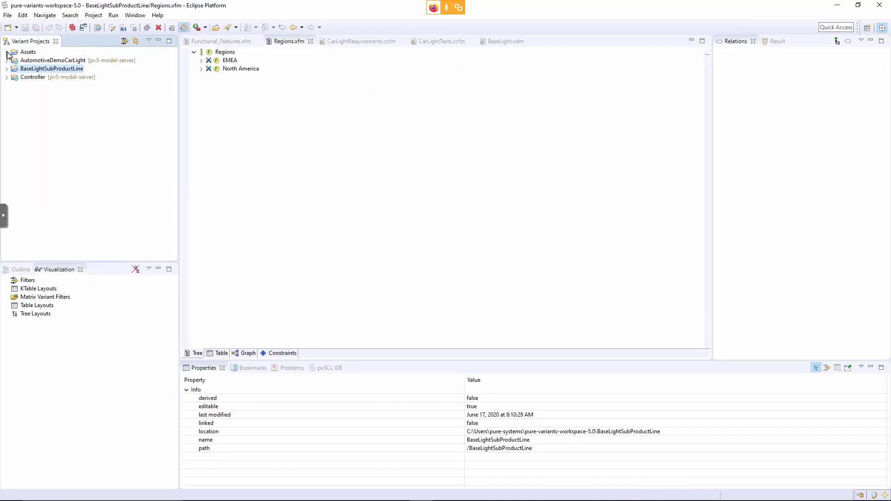
left_click(7, 69)
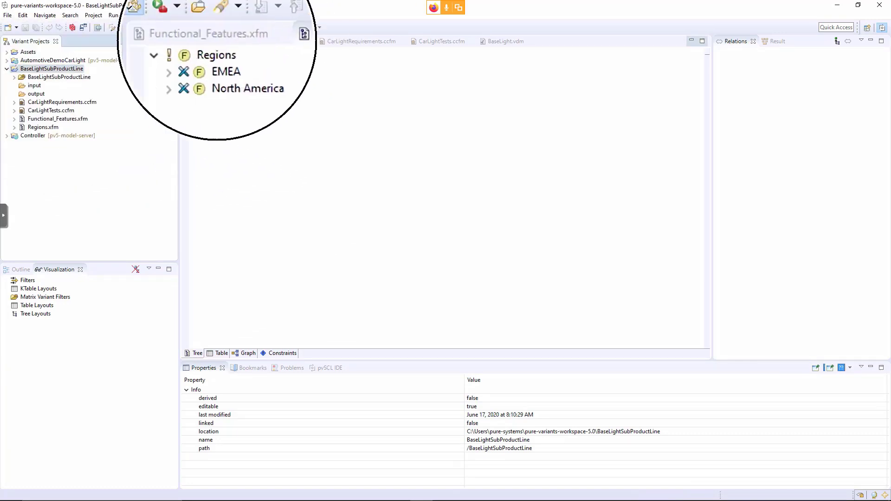
double_click(73, 119)
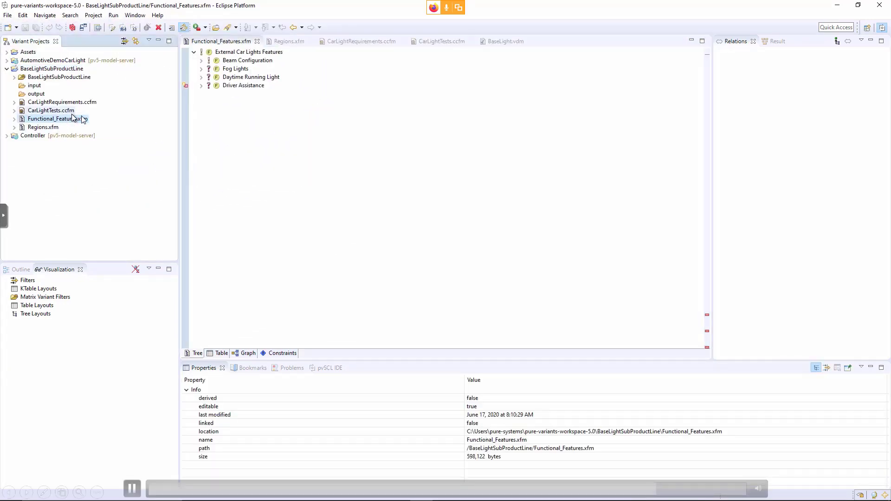
left_click(202, 86)
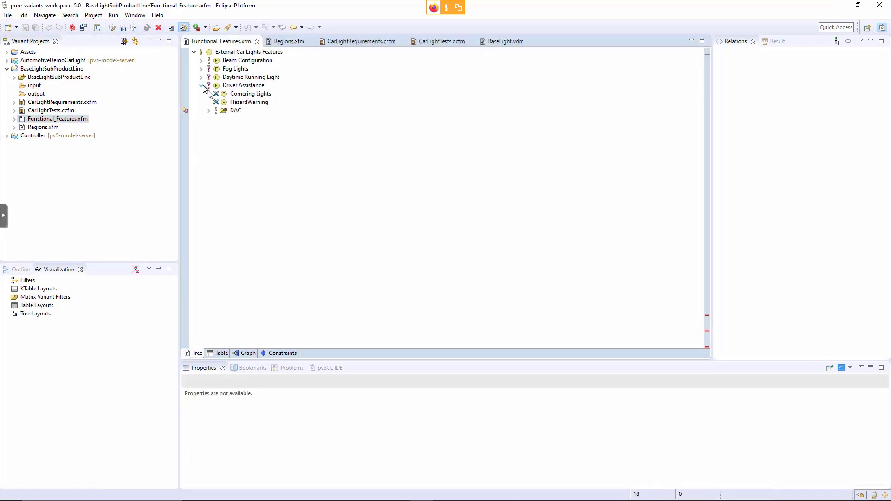
left_click(209, 93)
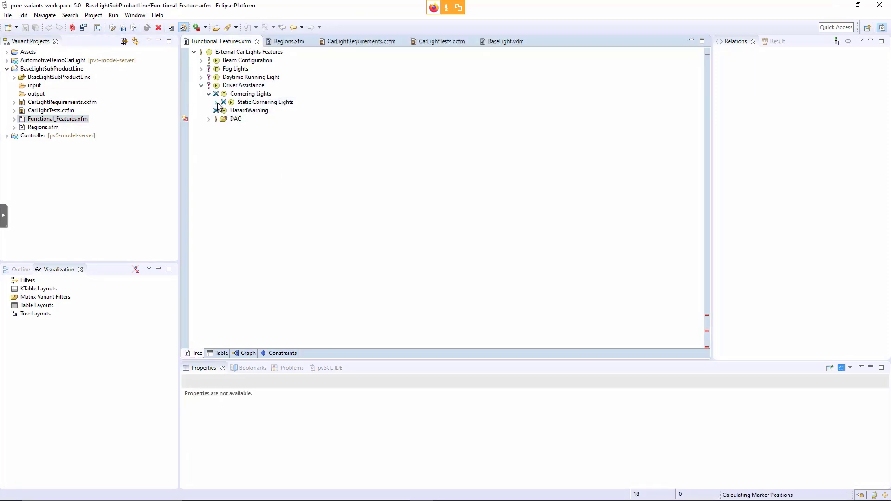
left_click(201, 77)
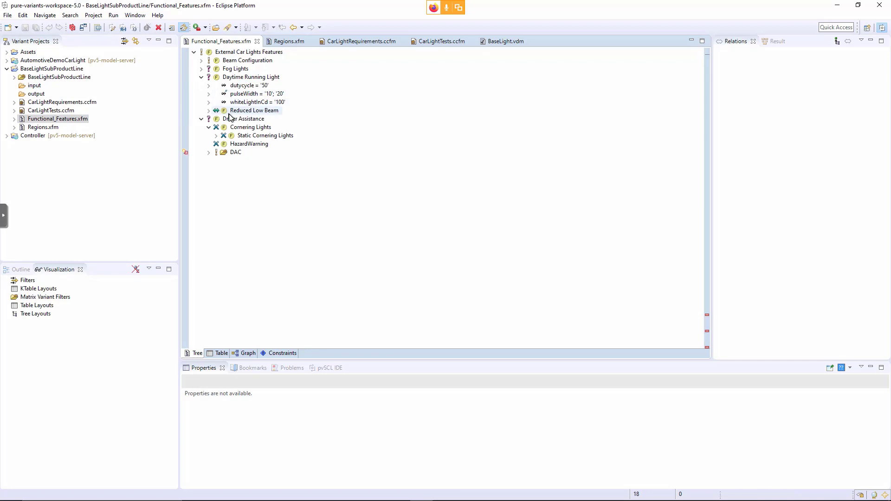
left_click(201, 61)
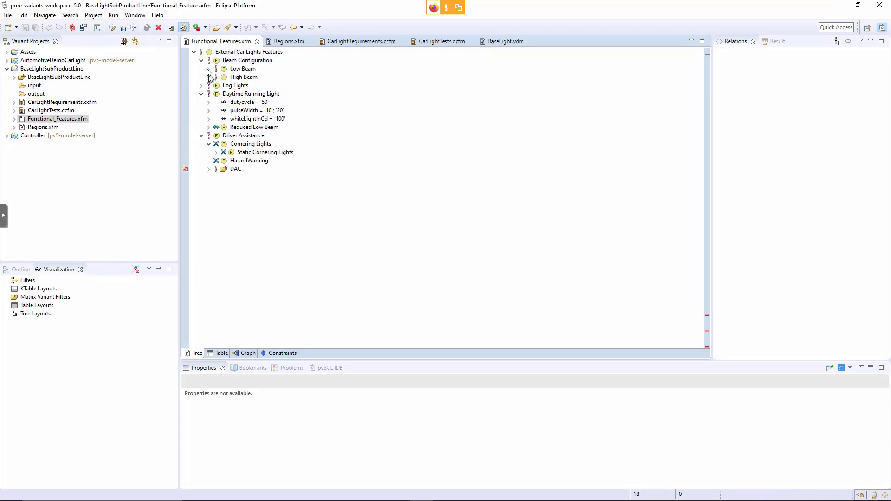
left_click(208, 68)
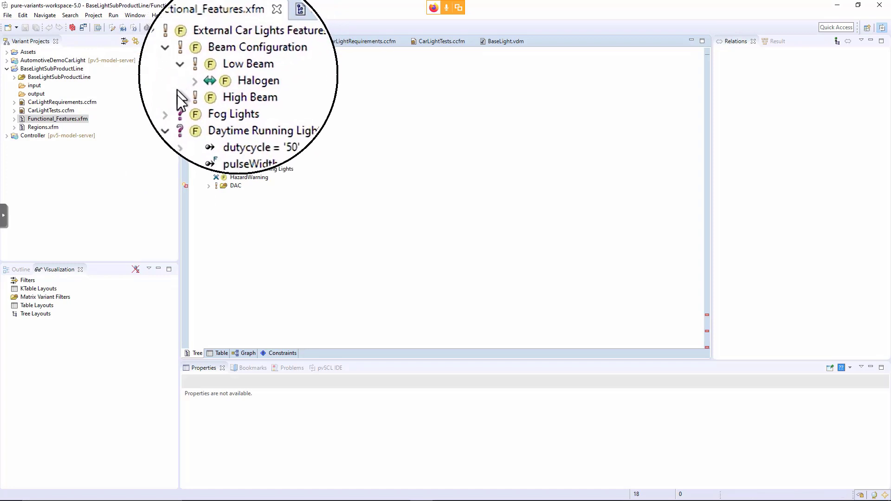
left_click(208, 86)
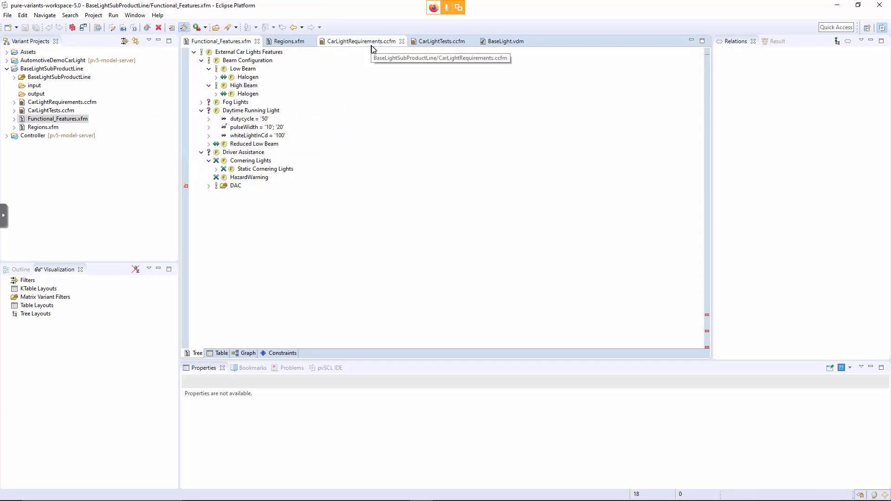
Examine the Assistance Systems and Cornering Light requirements in CarLightRequirements.ccfm
left_click(371, 45)
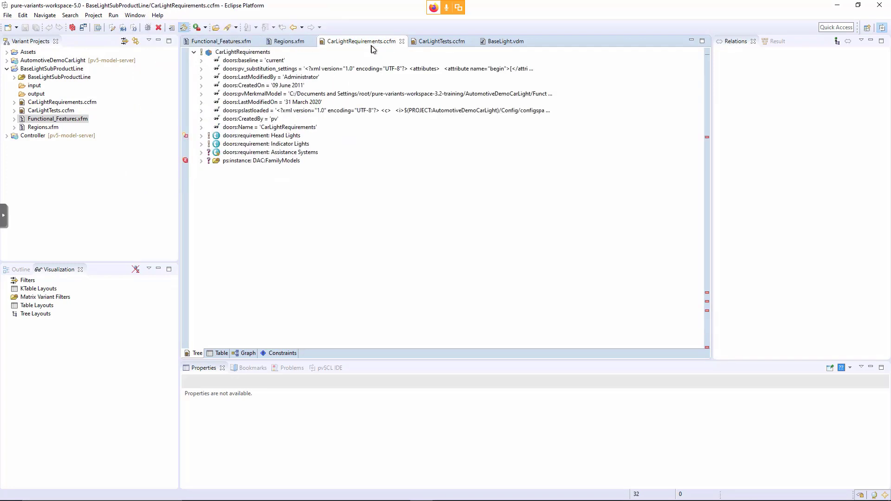
left_click(201, 153)
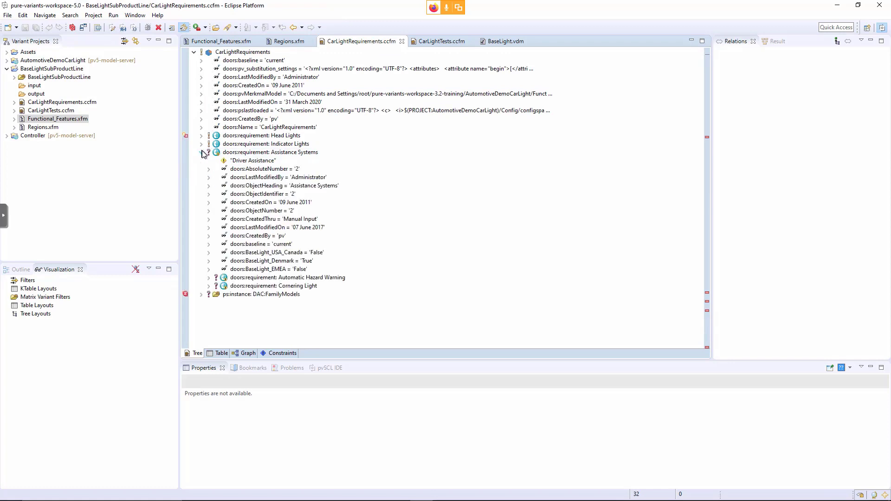
left_click(209, 286)
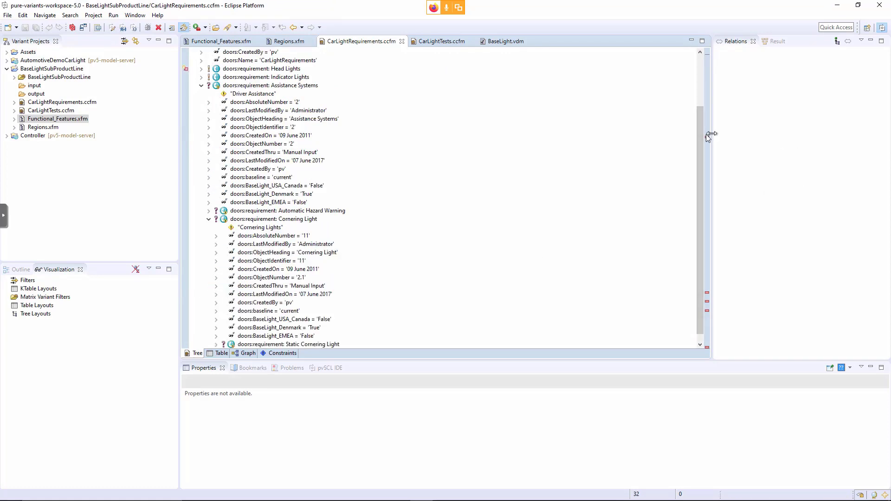
left_click_drag(701, 134, 703, 183)
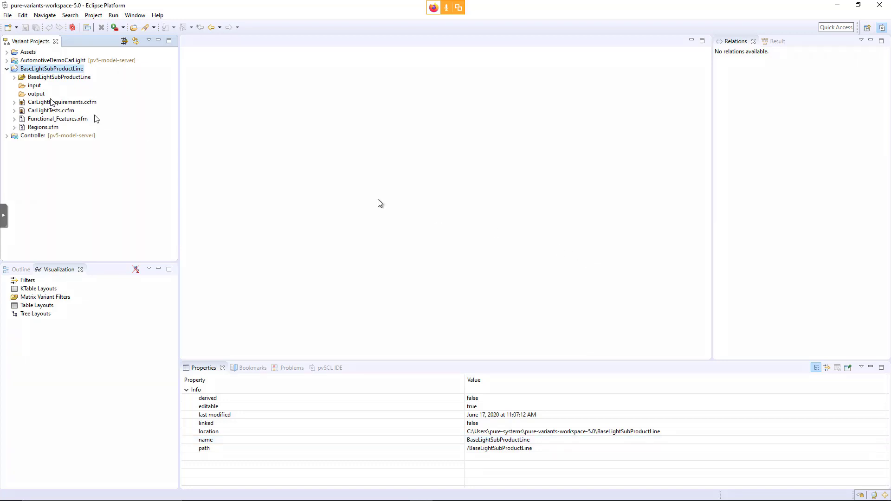
Delete CarLightRequirements.ccfm and CarLightTests.ccfm from the BaseLightSubProductLine project
left_click(76, 103)
left_click(70, 111, "ctrl")
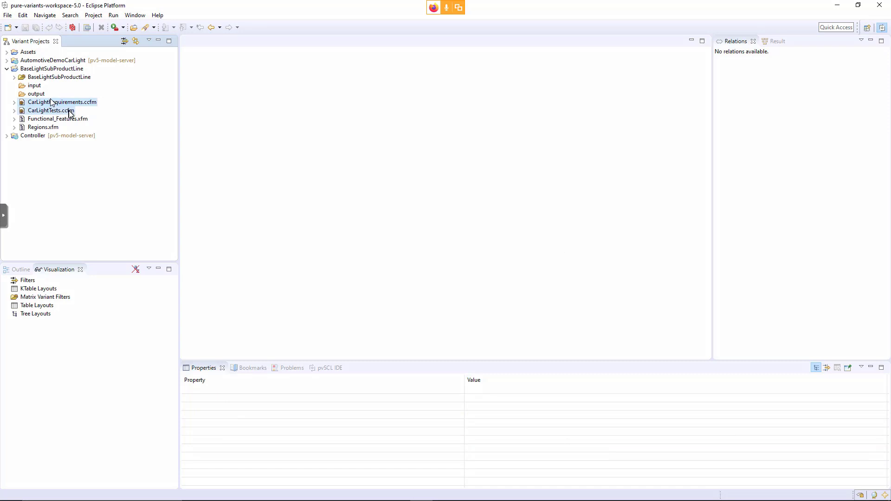
right_click(70, 111)
left_click(98, 145)
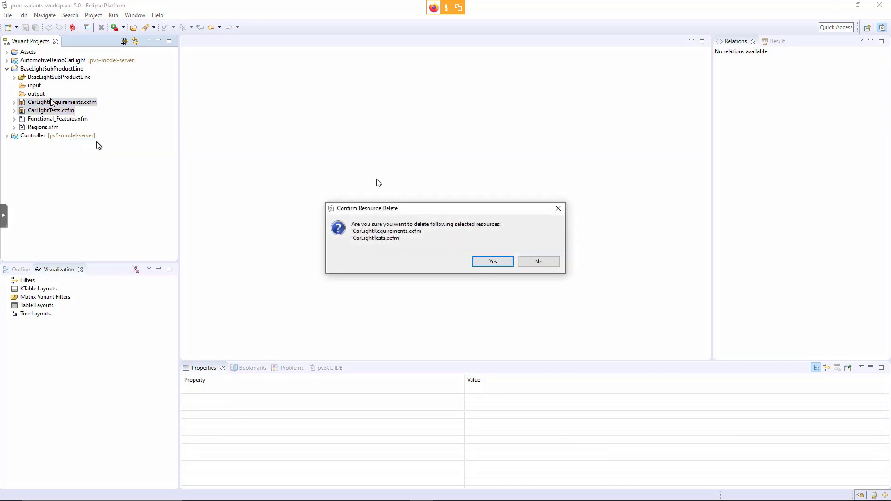
left_click(508, 261)
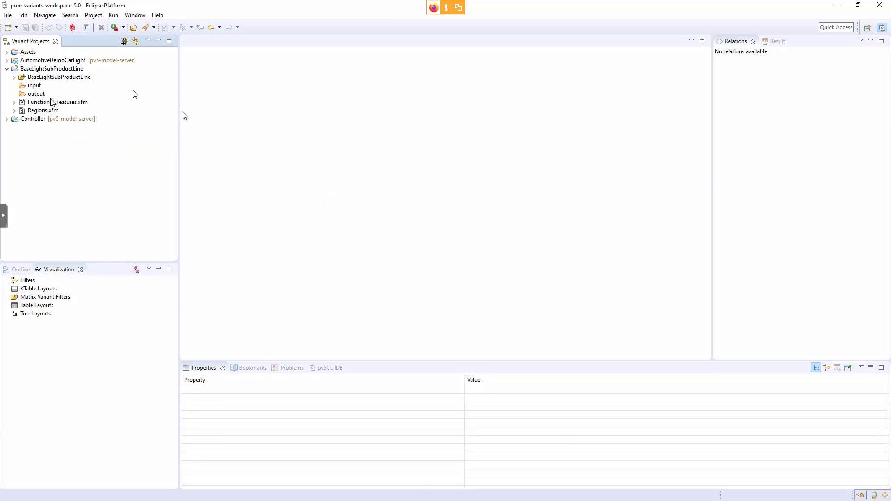
Start importing DOORS modules as variant models into the BaseLightSubProductLine project using Full Mode
right_click(66, 69)
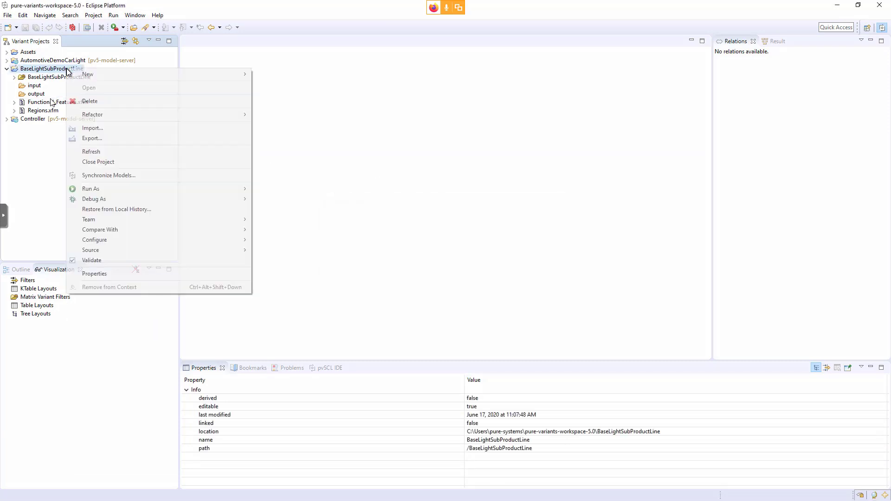
left_click(117, 134)
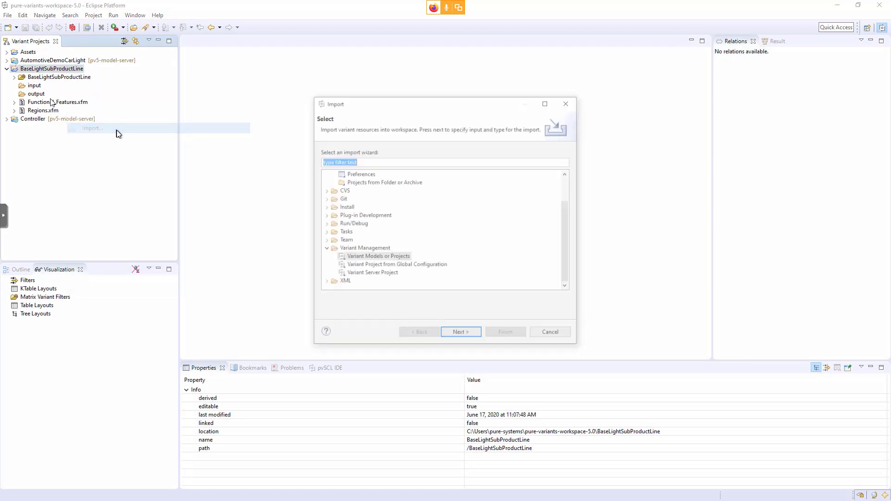
left_click(401, 258)
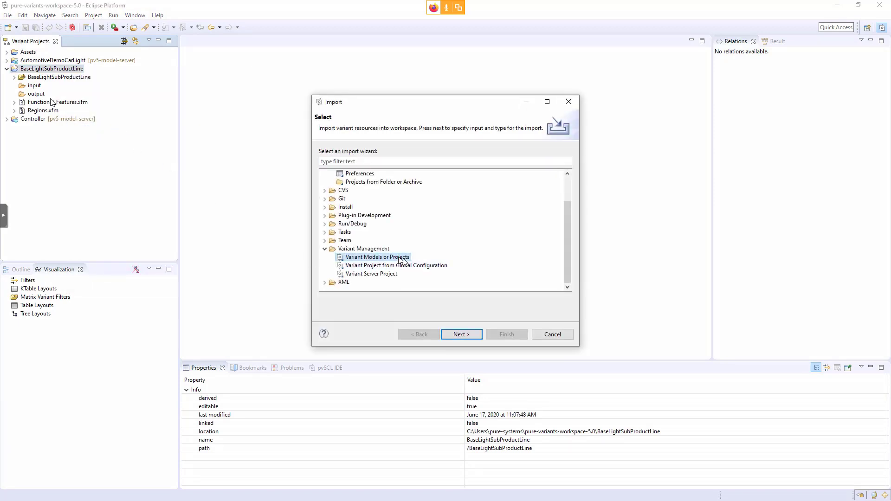
left_click(461, 334)
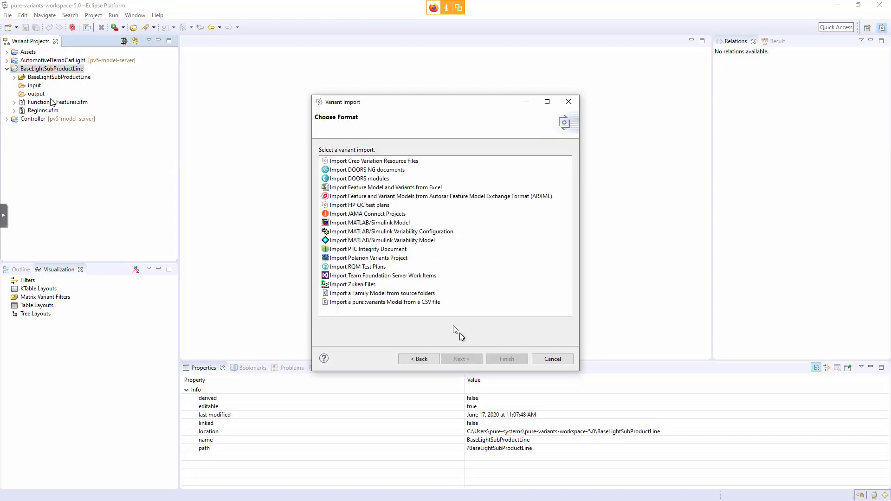
left_click(365, 179)
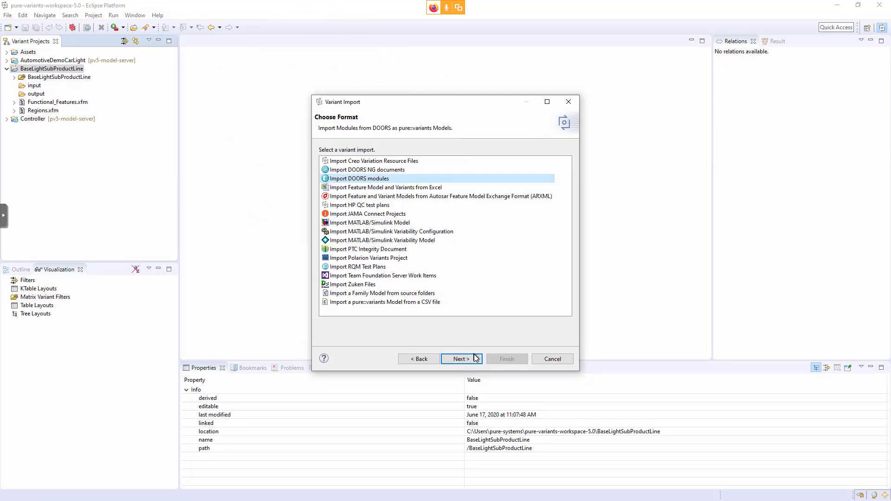
left_click(473, 356)
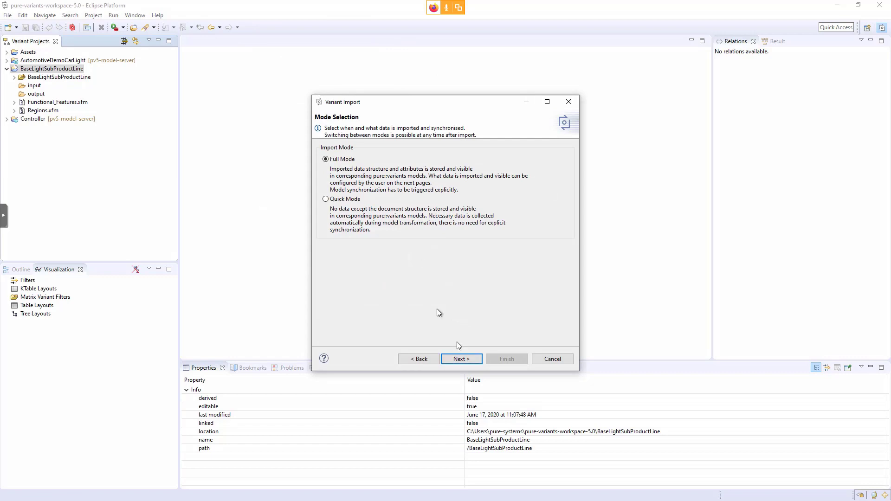
left_click(470, 359)
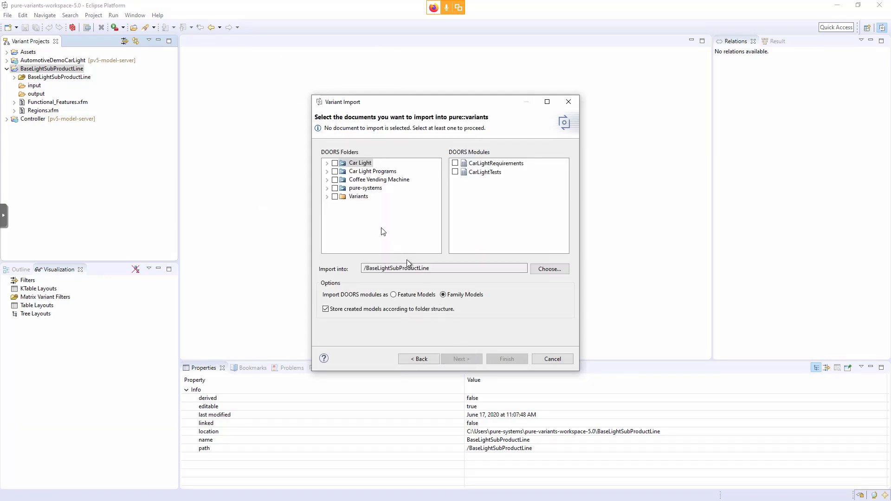
Select the CarLightRequirements and CarLightTests modules from the Variants/BaseLight/Car Light DOORS folder for import as family models
left_click(327, 197)
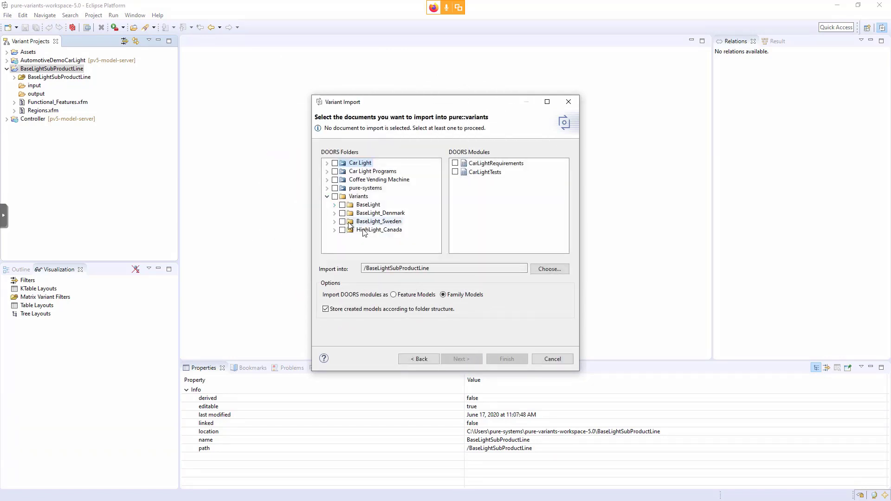
left_click(342, 206)
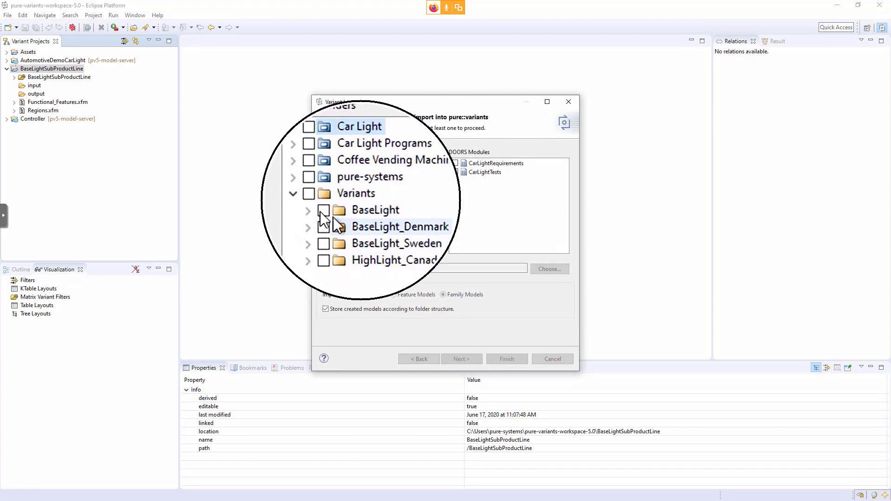
left_click(383, 213)
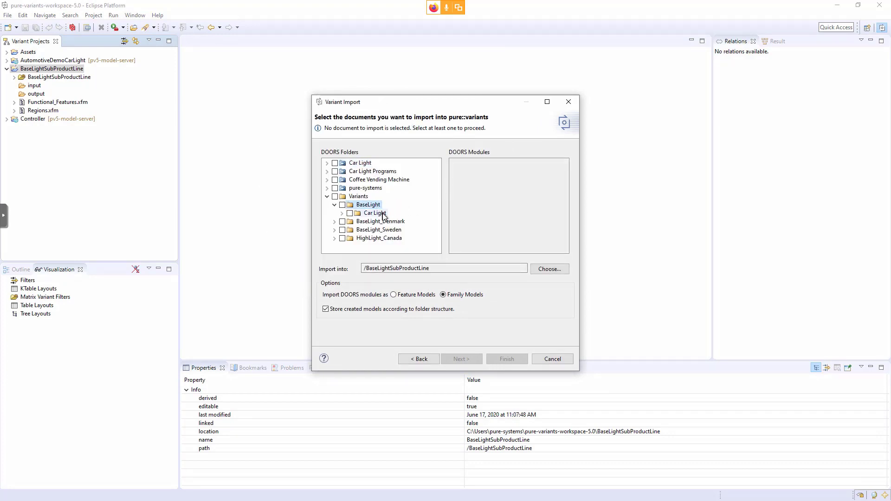
left_click(455, 164)
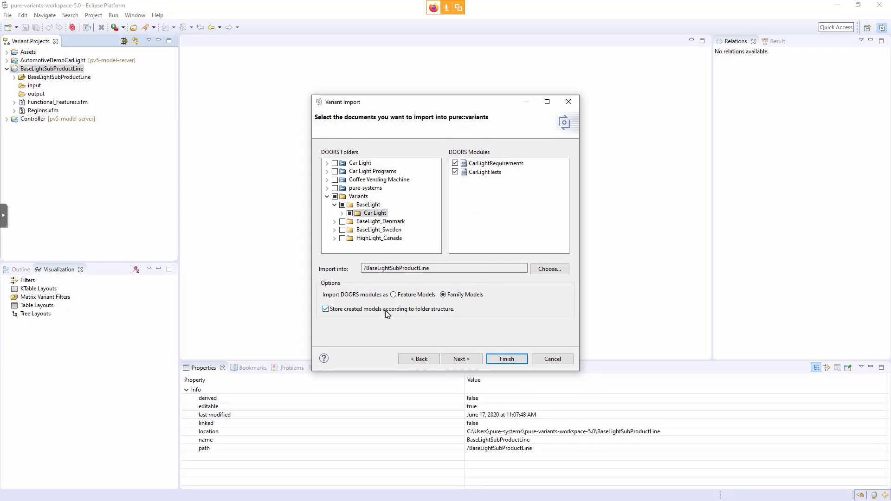
Accept the default link, baseline, attribute and import rule settings and finish the DOORS import
left_click(474, 361)
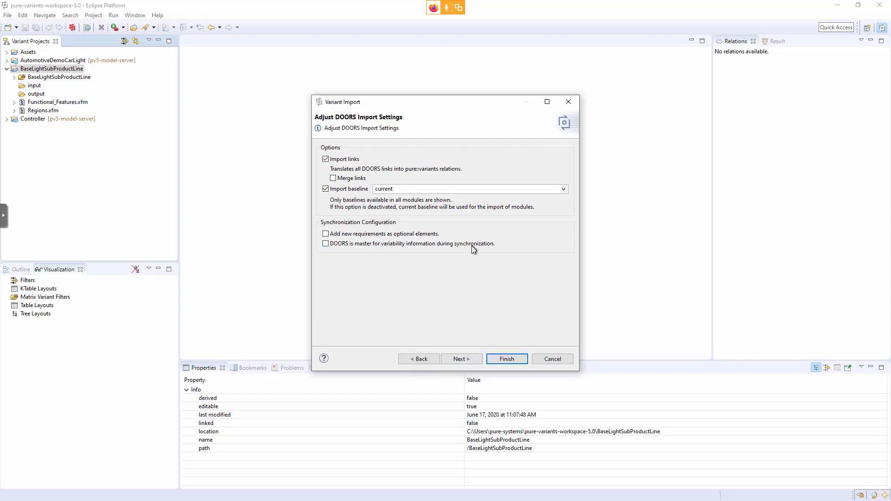
left_click(479, 360)
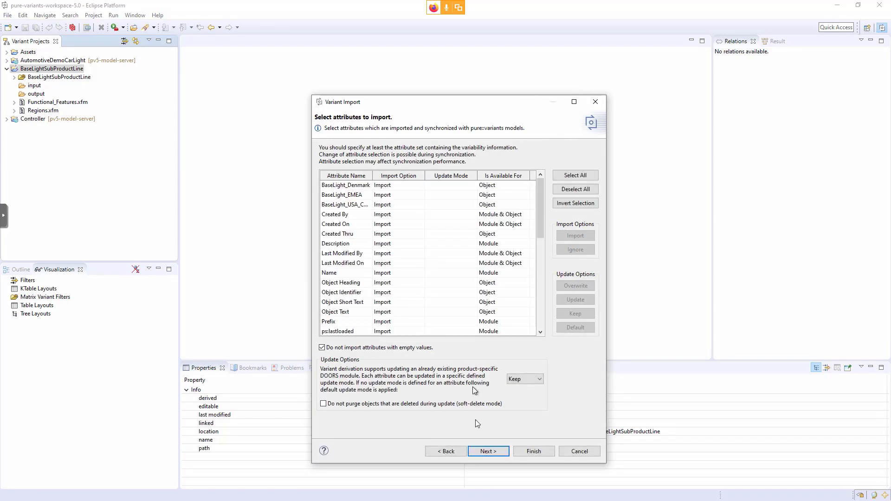
left_click(495, 452)
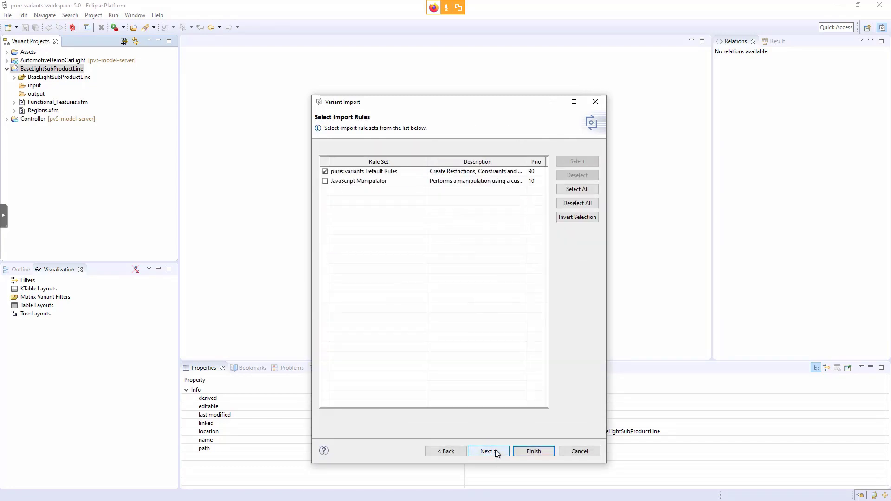
left_click(496, 452)
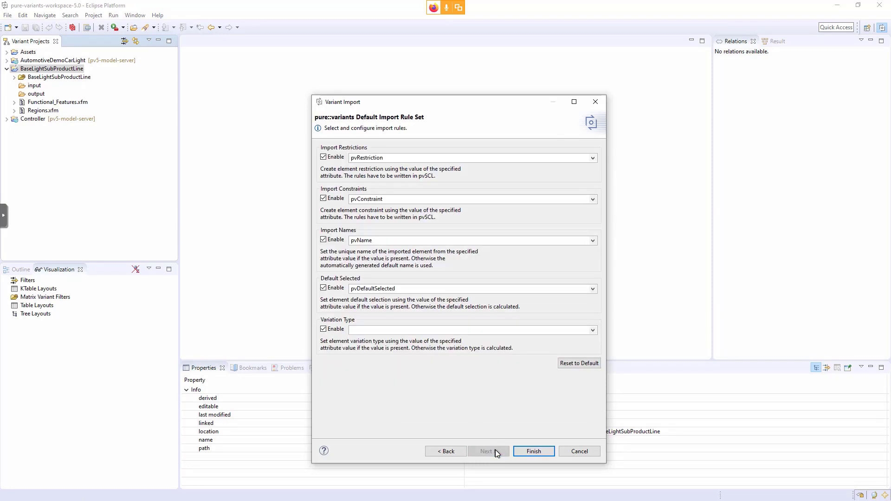
left_click(542, 447)
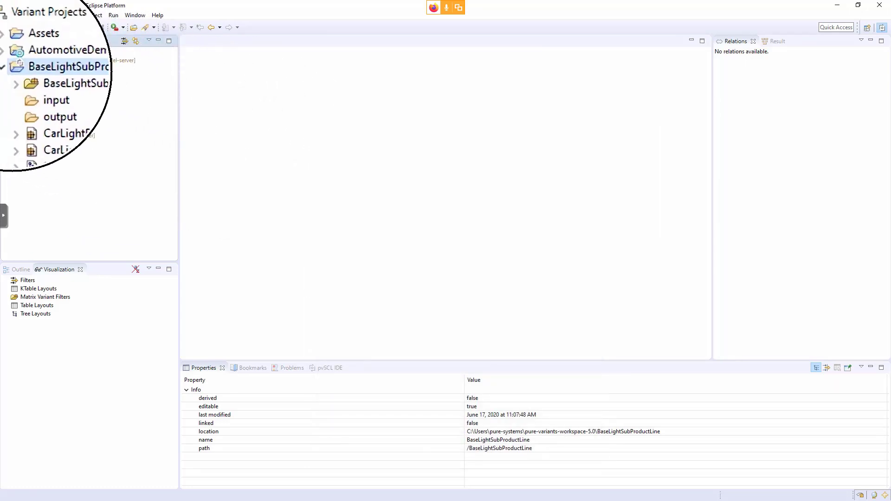
Check the imported CarLightRequirements.ccfm, and examine the Beam Configuration and Low Beam selections in BaseLight.vdm
double_click(65, 102)
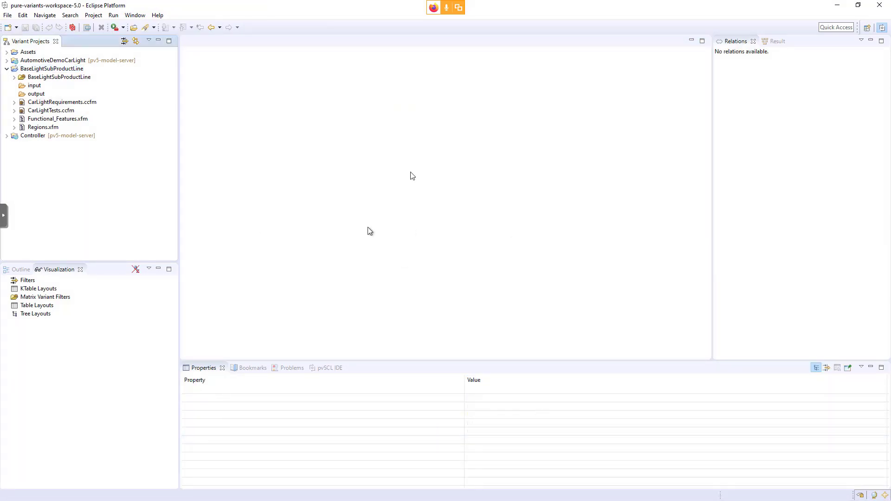
left_click(14, 77)
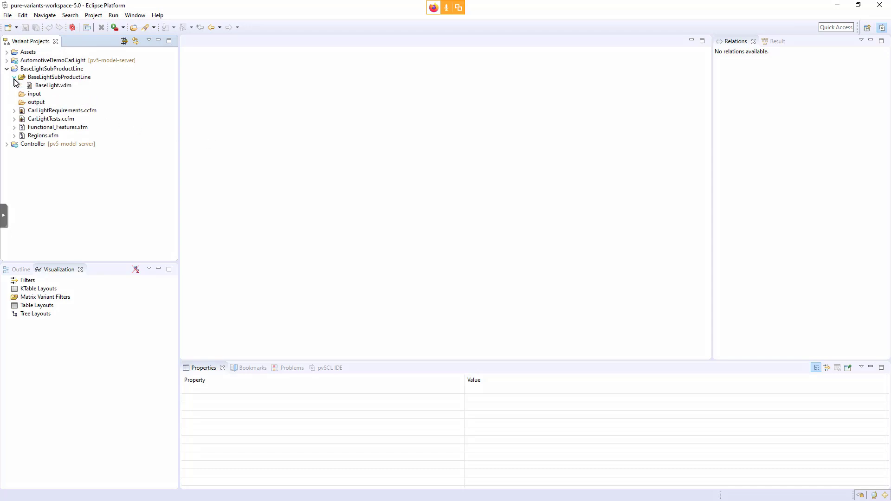
double_click(50, 86)
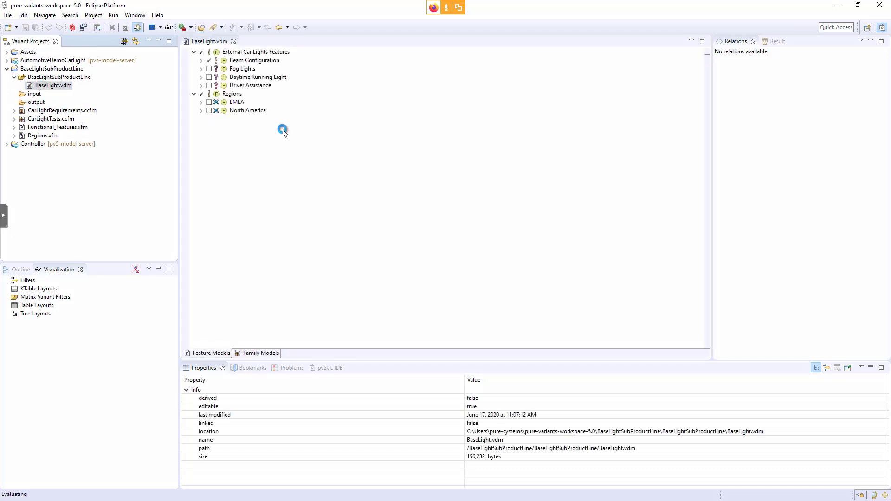
left_click(201, 60)
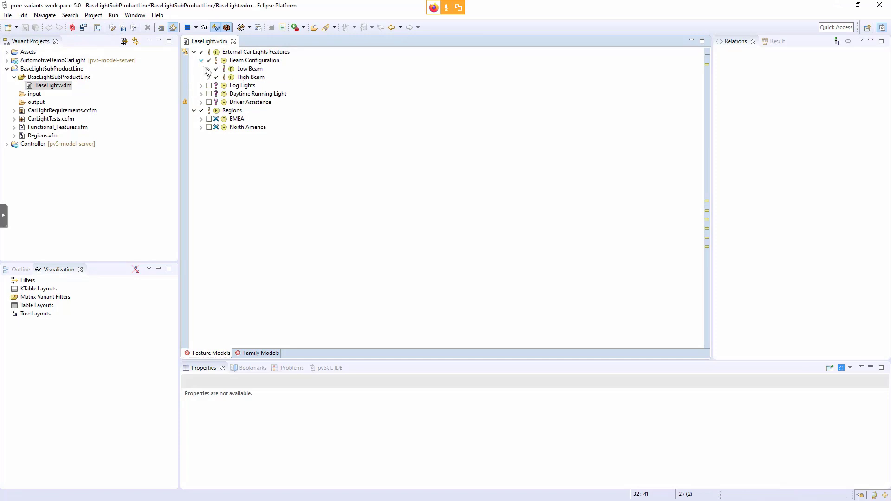
left_click(208, 69)
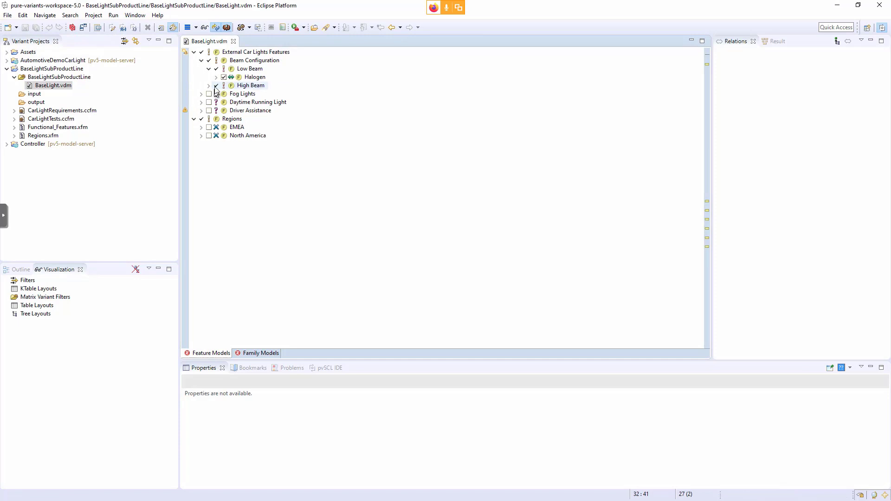
left_click(234, 42)
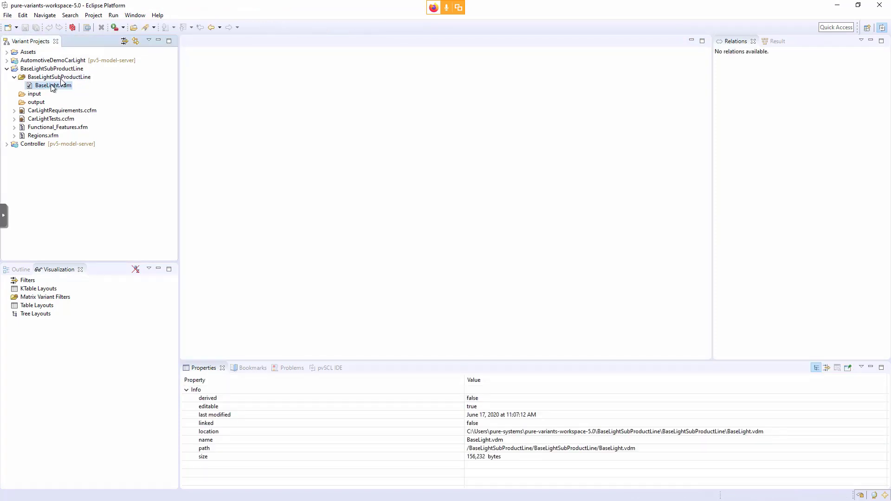
Start a new variant model named BaseLight_Sweden in the BaseLightSubProductLine configuration space
right_click(62, 79)
mouse_move(97, 89)
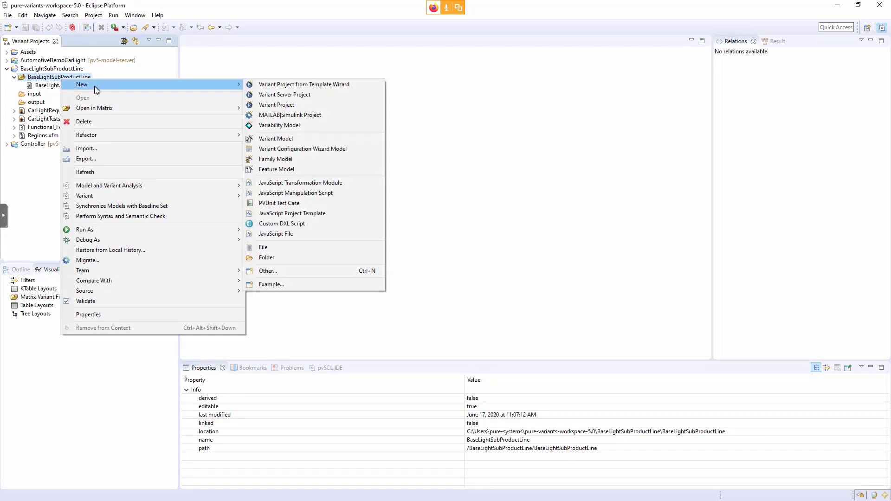
left_click(310, 139)
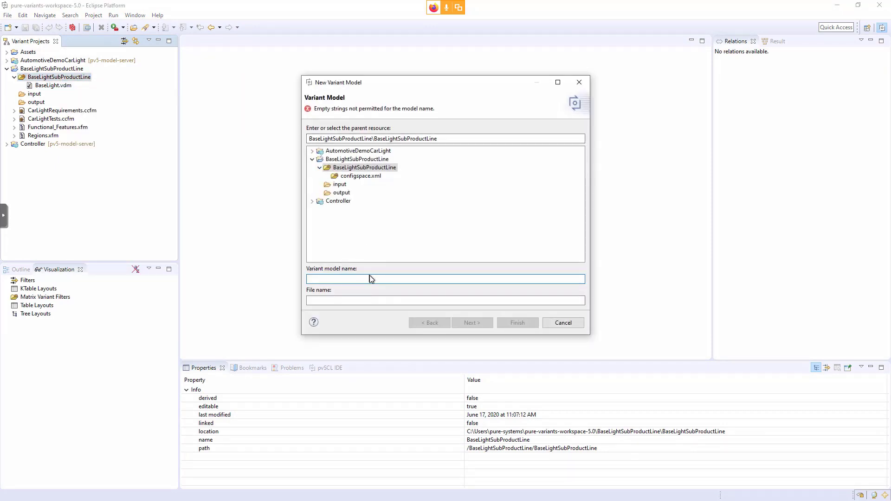
type("Bas")
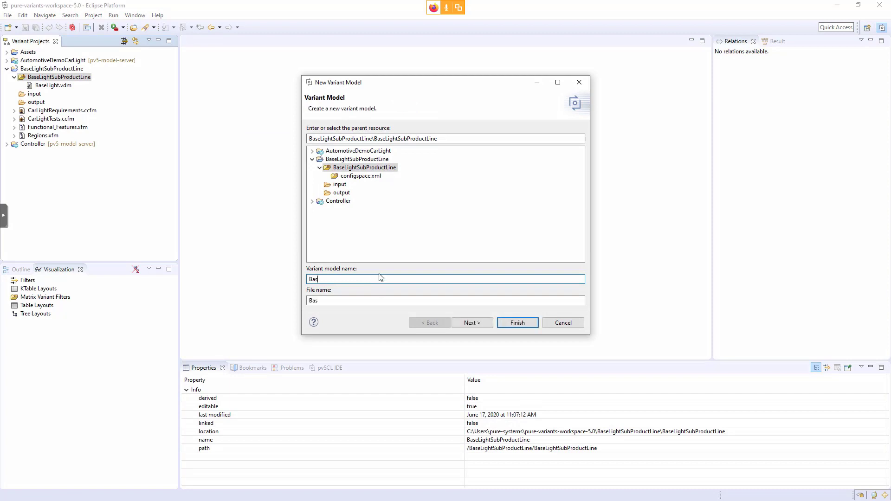
type("eLight_Sweden")
left_click(483, 326)
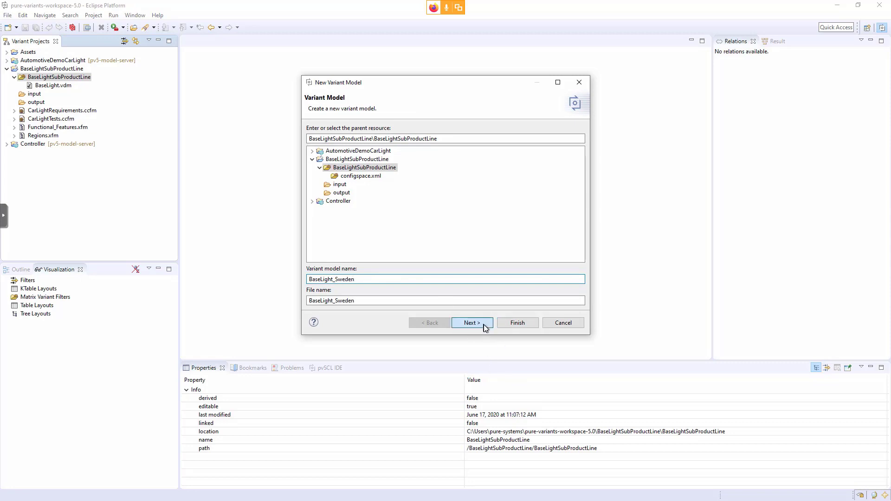
Let the new variant model inherit from BaseLight and create it in Full Configuration mode
double_click(332, 149)
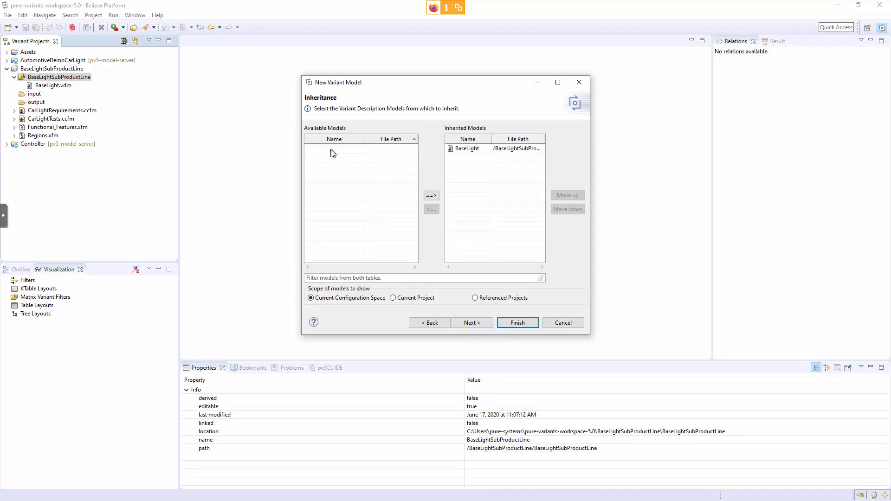
left_click(483, 325)
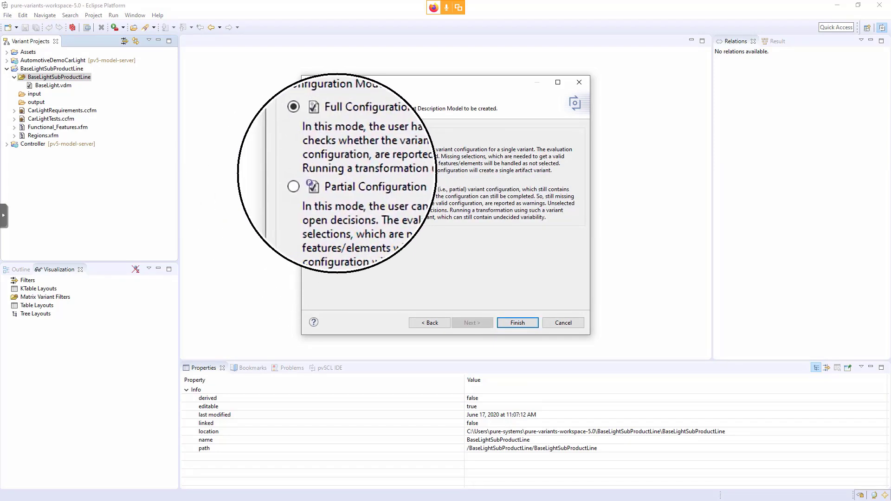
left_click(514, 324)
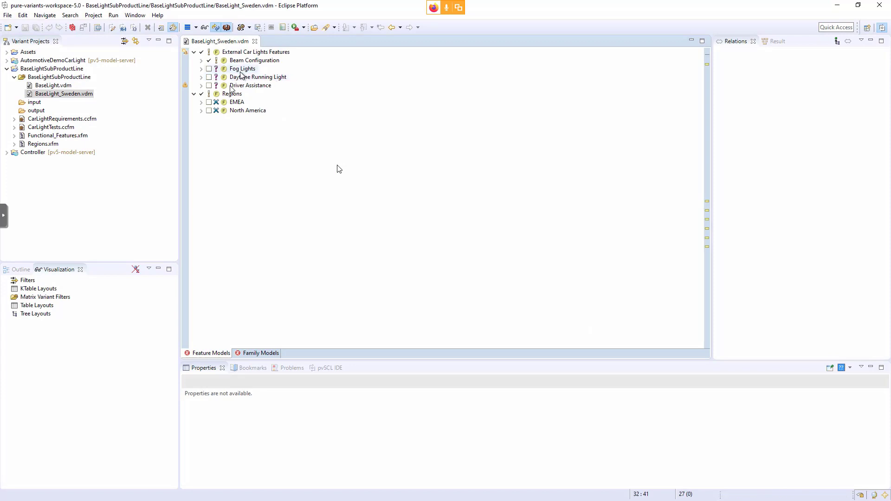
Select the Sweden region under EMEA and EU in BaseLight_Sweden.vdm and check the features under Driver Assistance
left_click(201, 103)
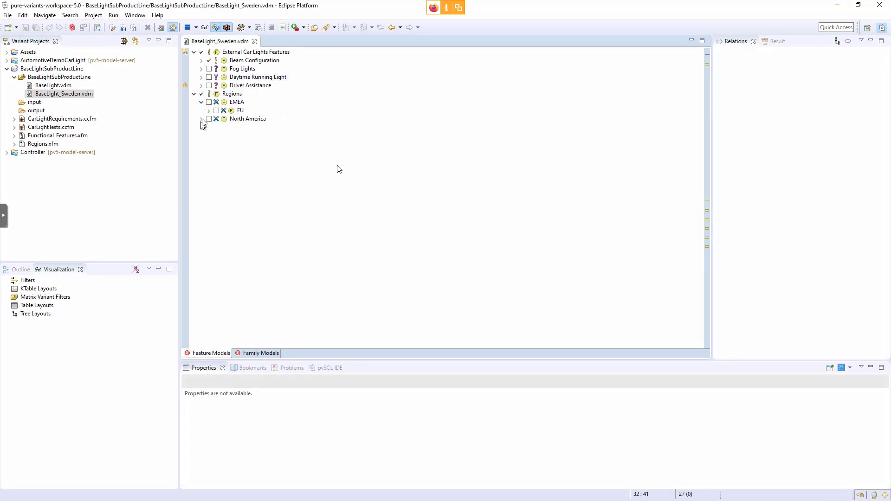
left_click(209, 111)
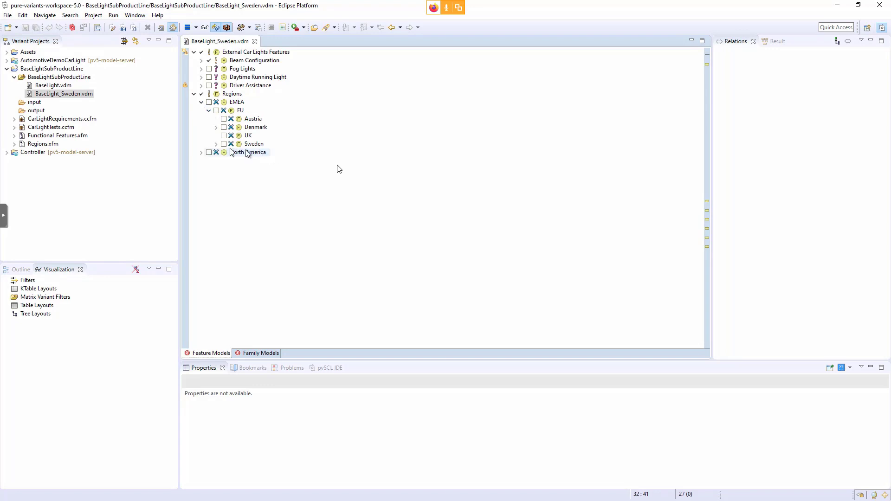
left_click(216, 144)
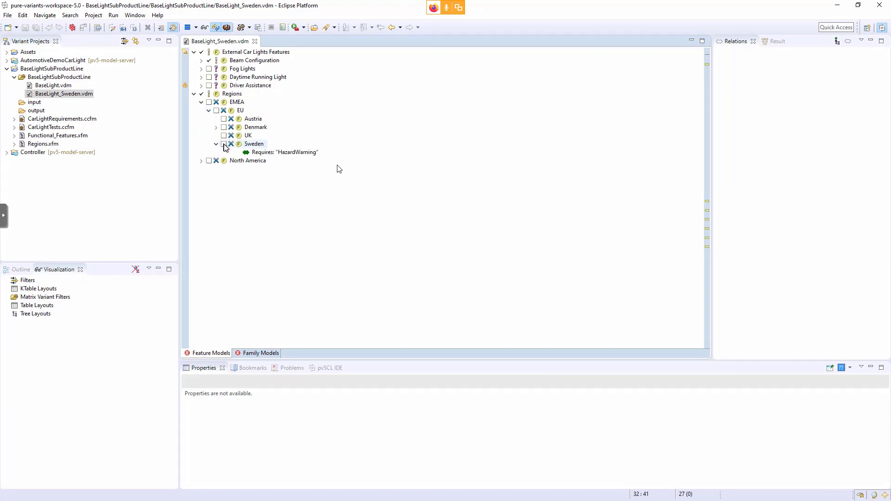
left_click(224, 144)
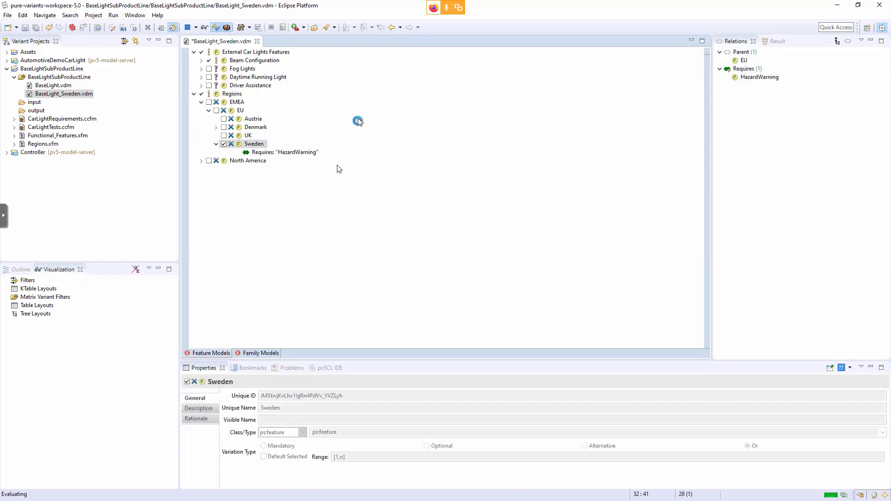
left_click(202, 85)
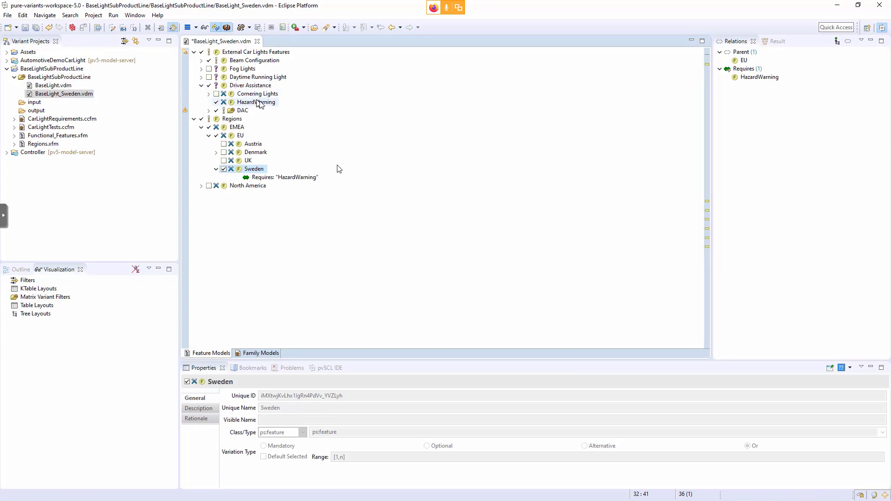
left_click(202, 85)
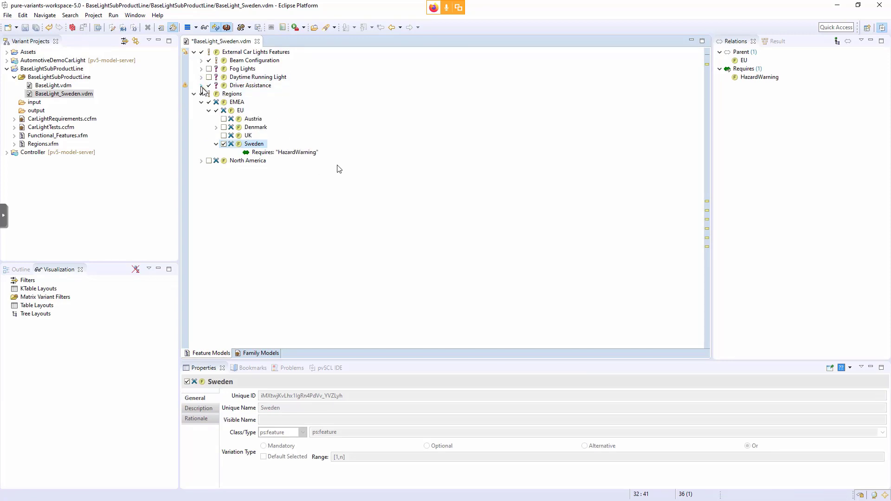
Save BaseLight_Sweden.vdm and transform the BaseLightSubProductLine configuration space with the DOORS (copy) configuration, creating the missing output directory
left_click(26, 27)
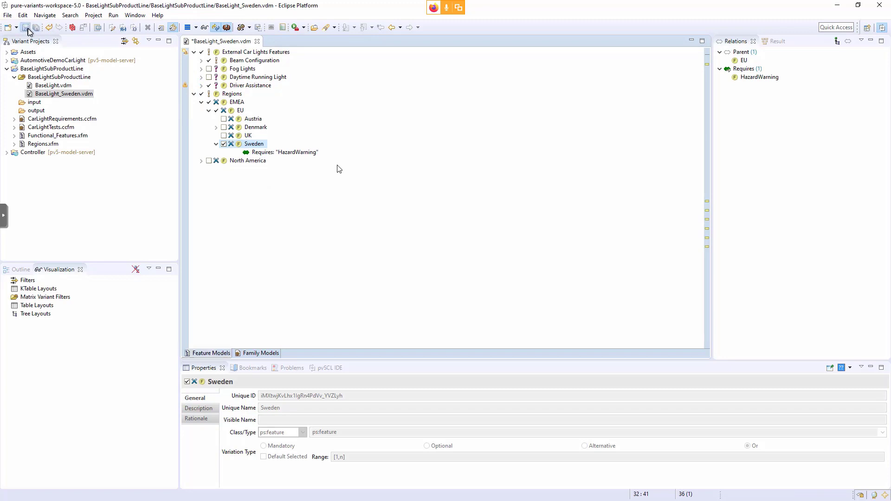
left_click(90, 78)
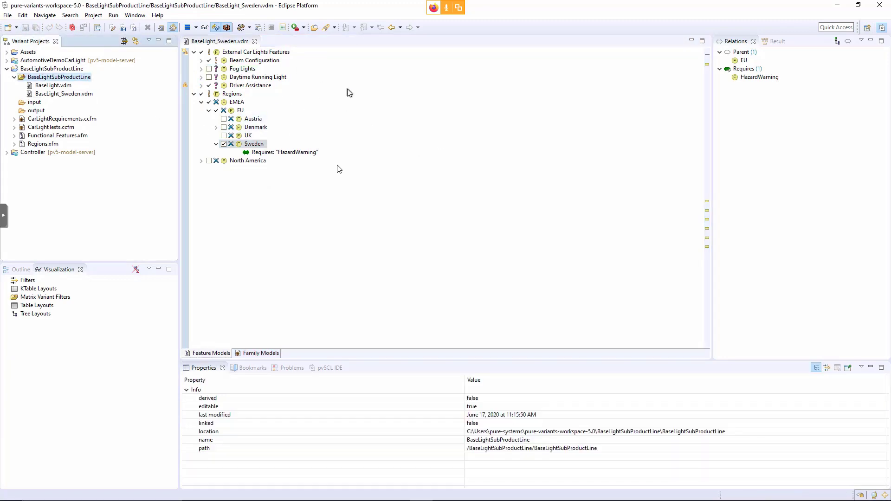
left_click(252, 28)
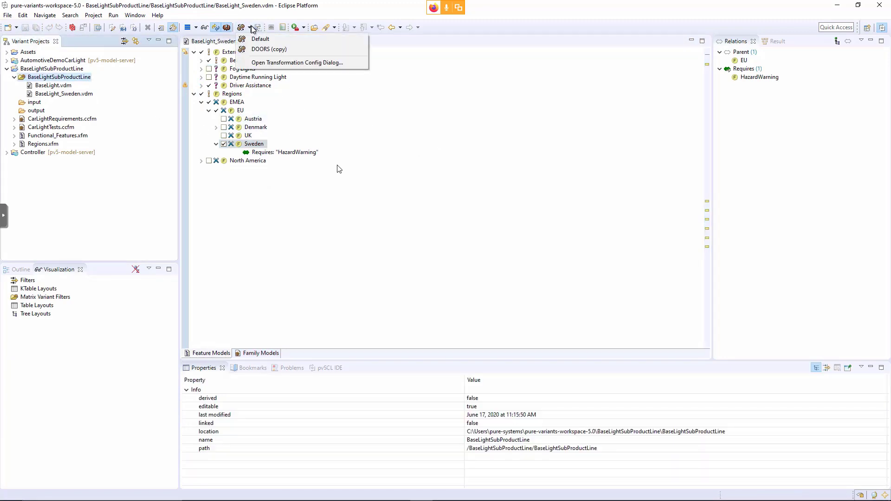
left_click(273, 54)
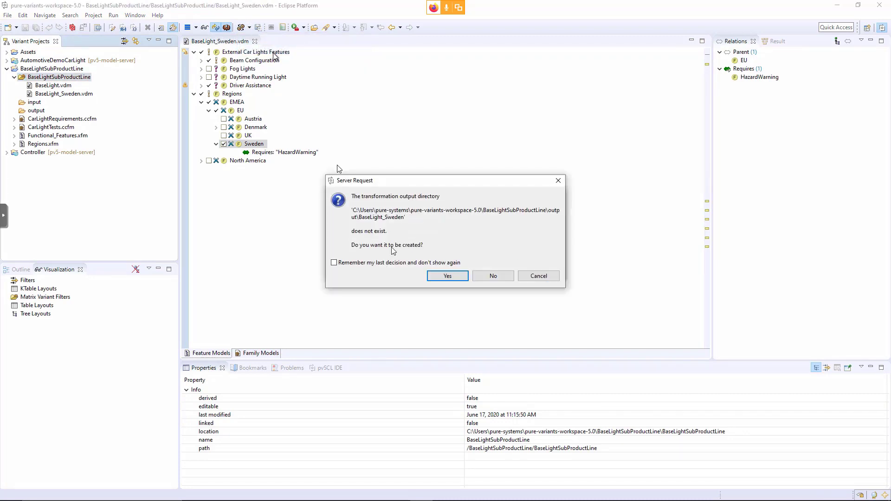
left_click(446, 277)
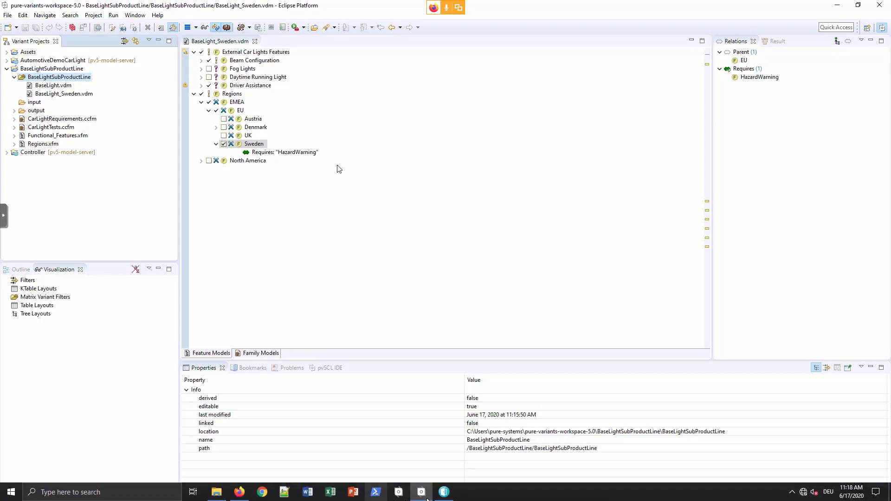
Switch to DOORS and open the derived CarLightRequirements module under Variants/BaseLight_Sweden/Variants/BaseLight/Car Light for inspection
left_click(444, 493)
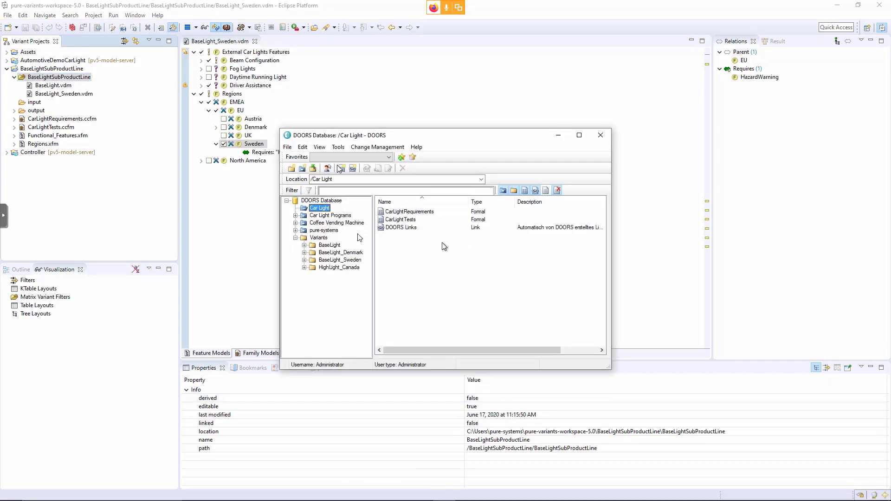
left_click(319, 238)
left_click(330, 261)
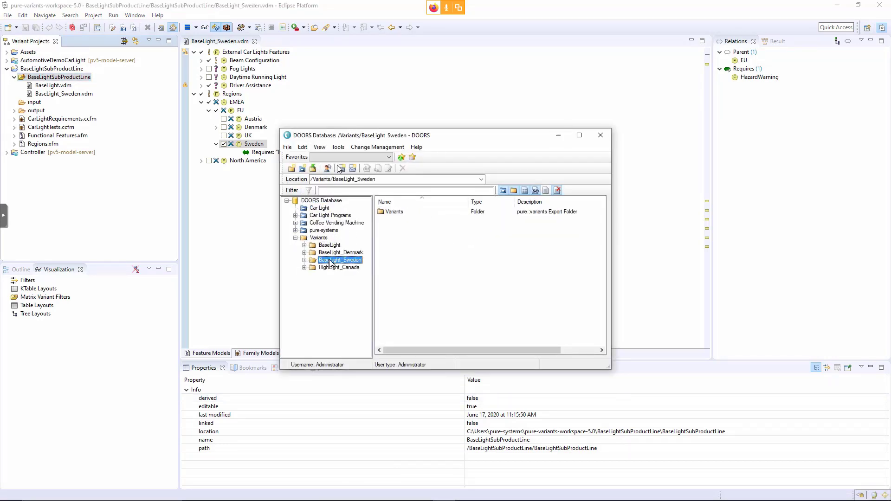
double_click(395, 212)
double_click(400, 212)
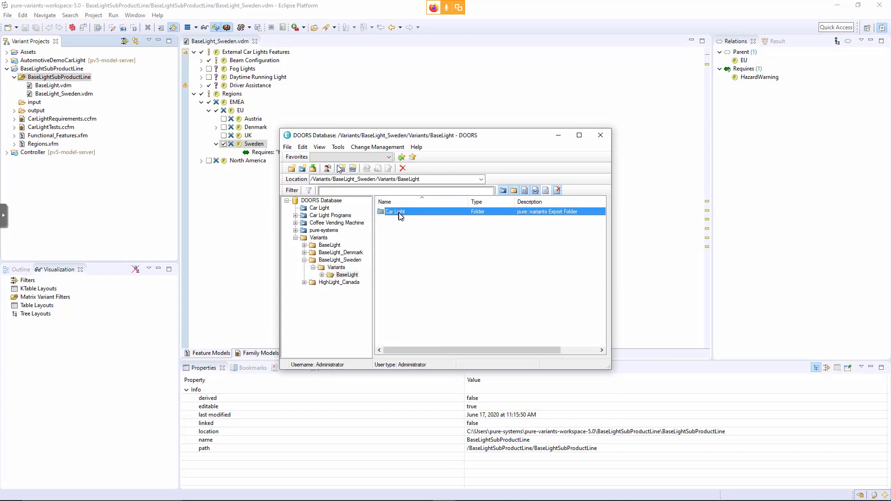
double_click(400, 212)
double_click(420, 213)
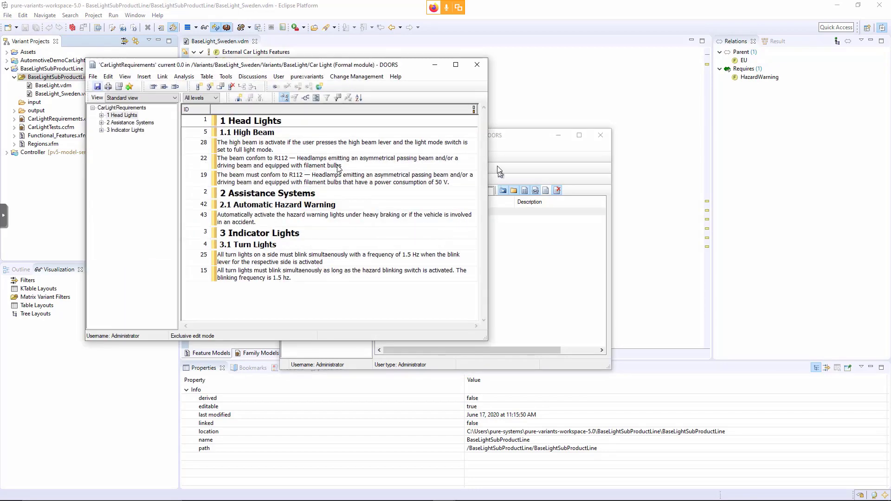
left_click_drag(423, 67, 788, 7)
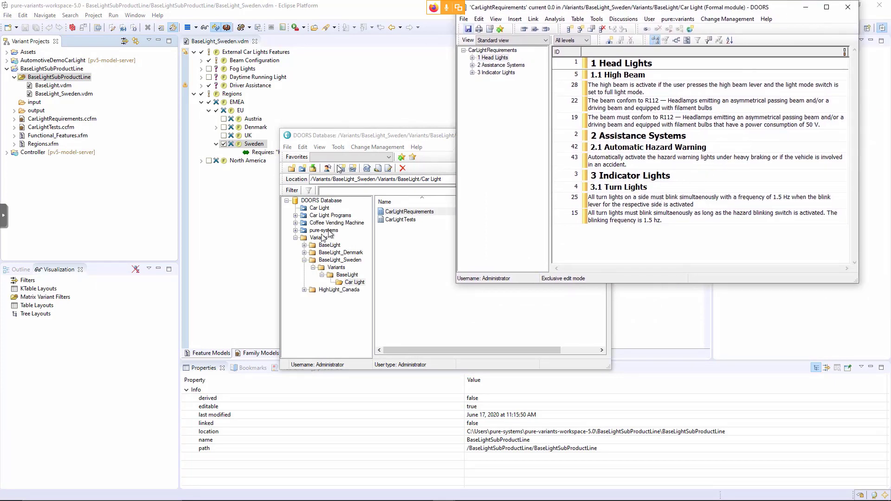
Open the CarLightRequirements module from Variants/BaseLight/Car Light and place it beside the Sweden module for comparison
left_click(304, 262)
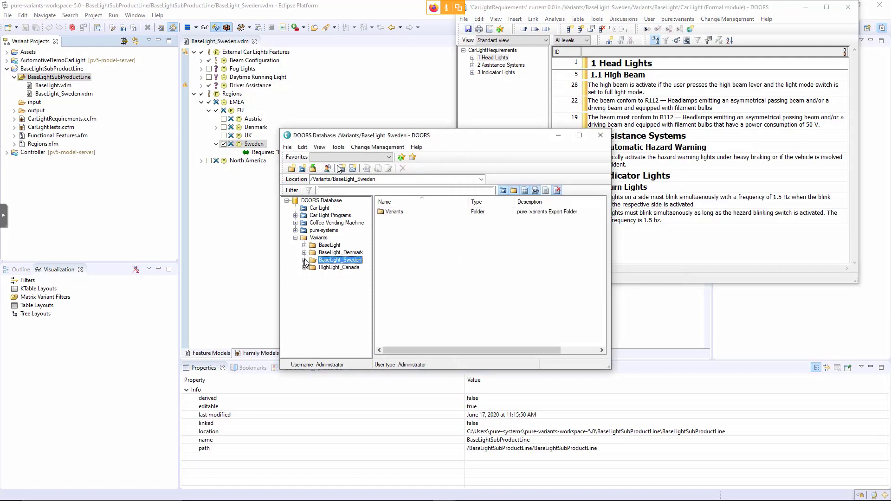
left_click(333, 246)
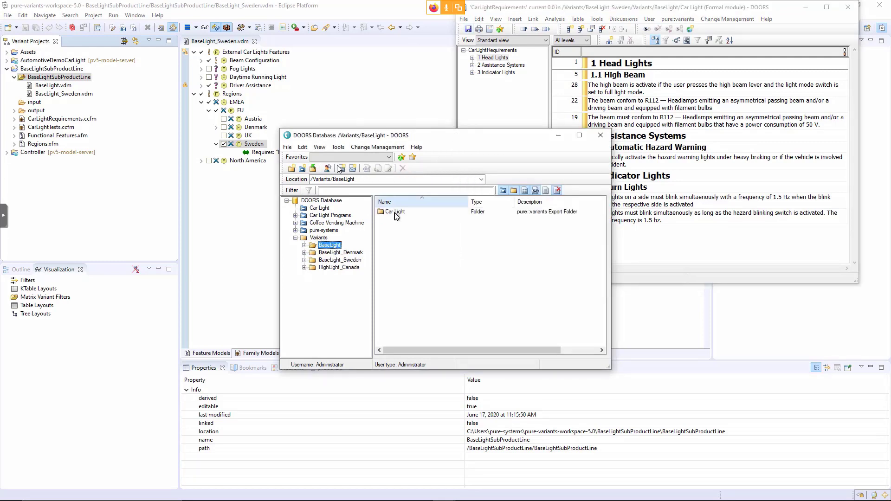
double_click(396, 213)
double_click(396, 213)
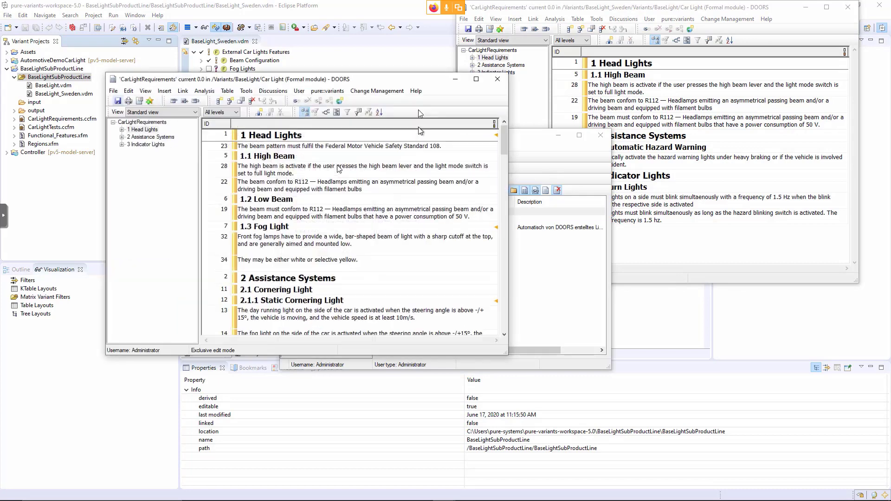
left_click_drag(393, 81, 271, 9)
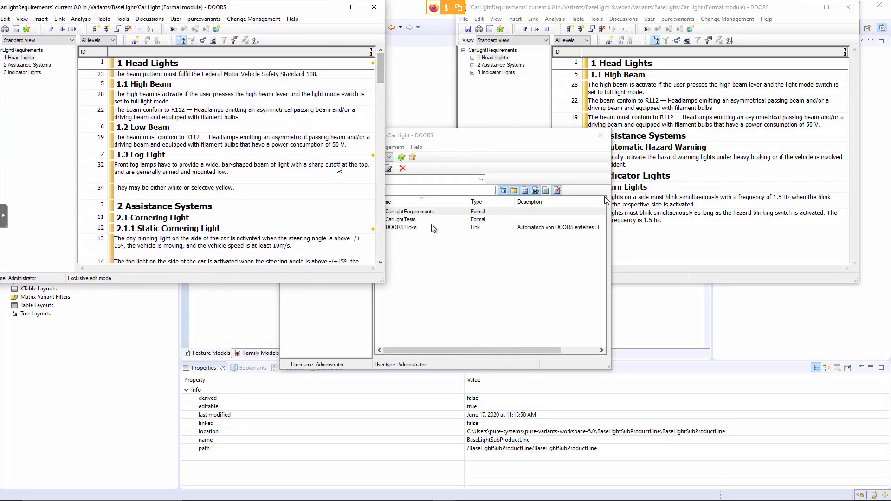
left_click(558, 135)
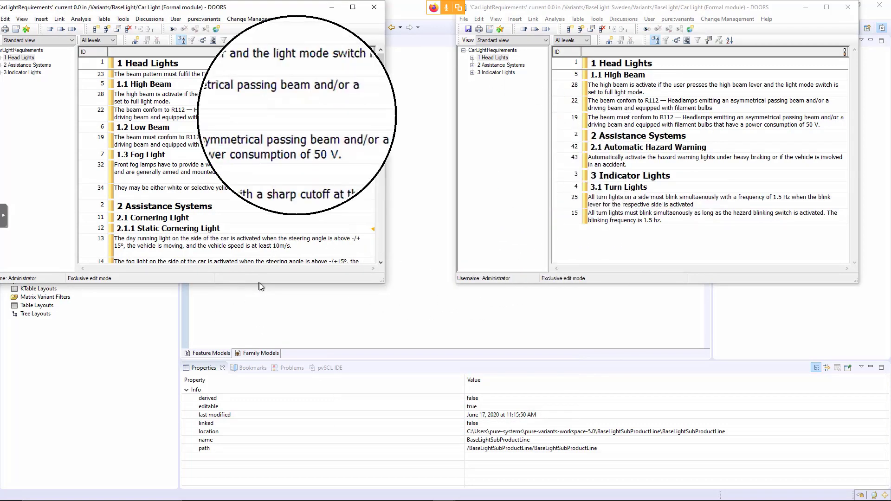
left_click_drag(260, 287, 271, 455)
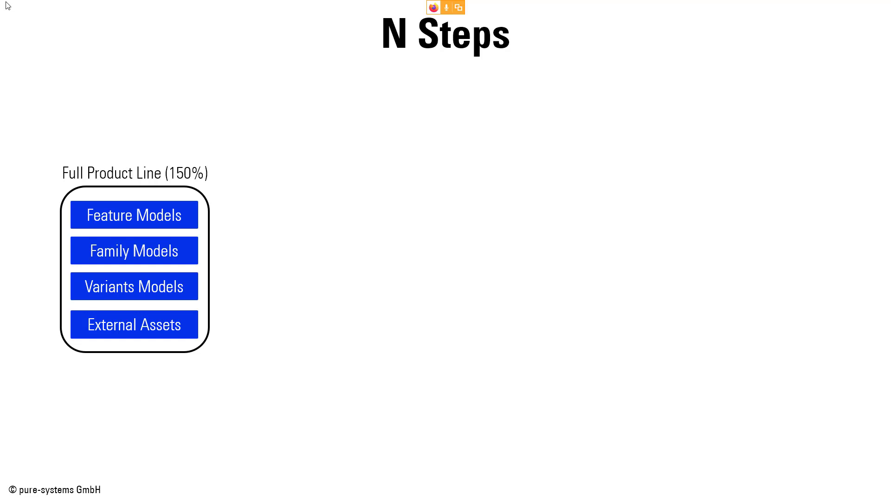
key("Right")
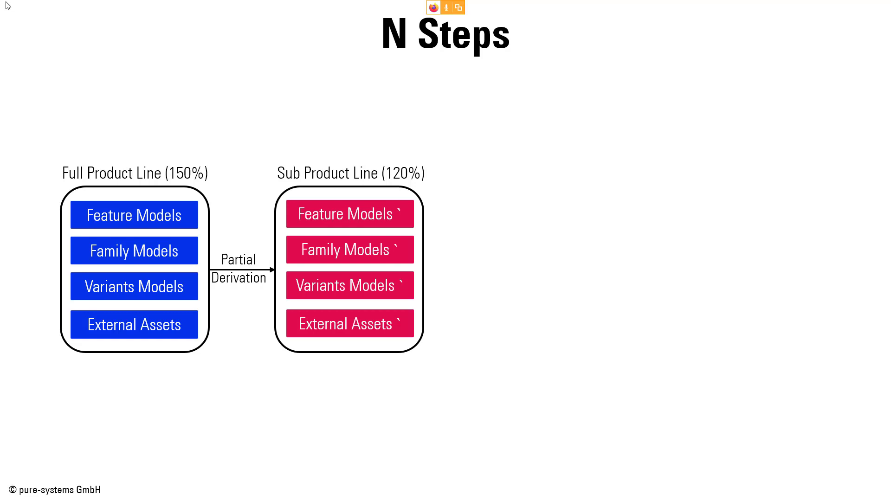
key("Right")
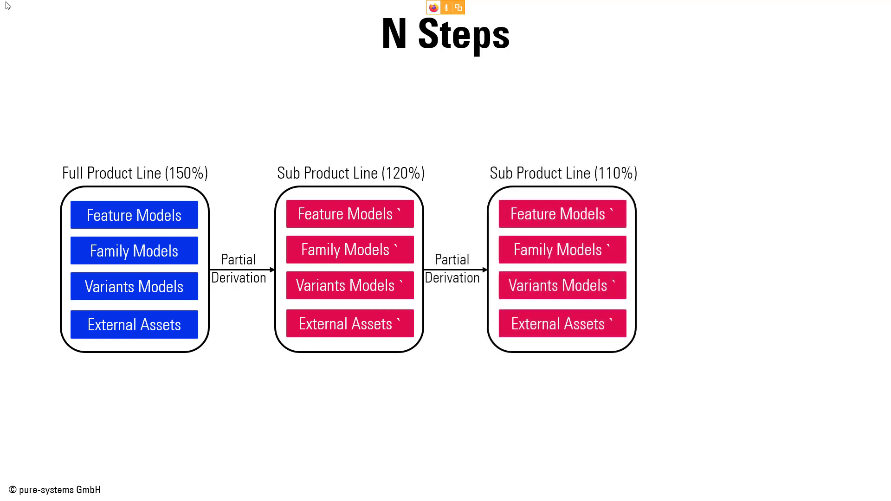
key("Right")
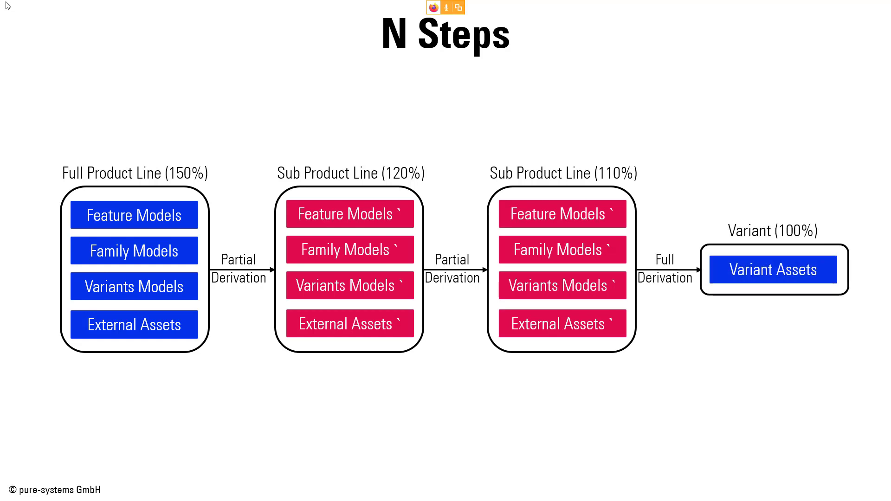